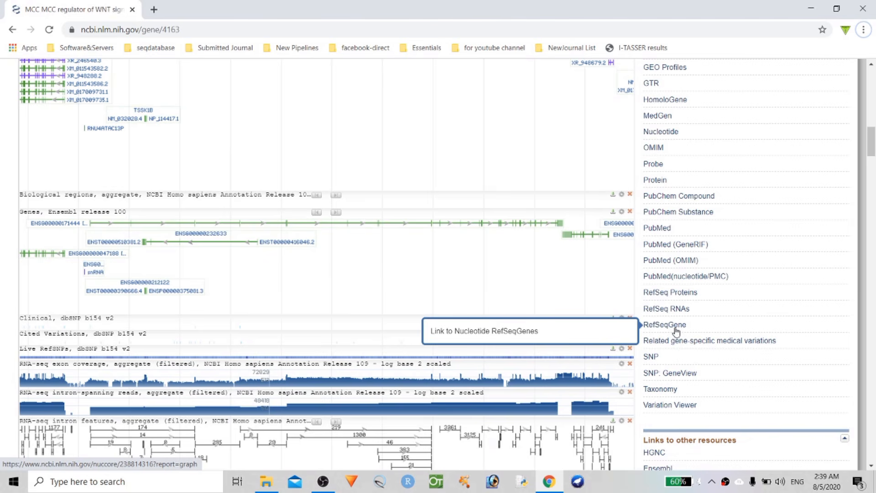
# Open the MCC gene's RefSeqGene nucleotide record and display its sequence in FASTA format.
pyautogui.click(675, 329)
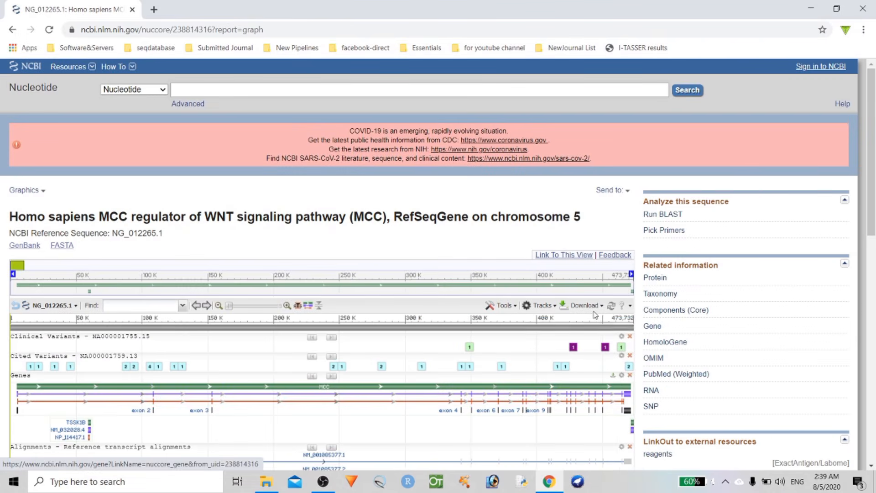
pyautogui.scroll(-3, 623, 204)
pyautogui.scroll(2, 623, 204)
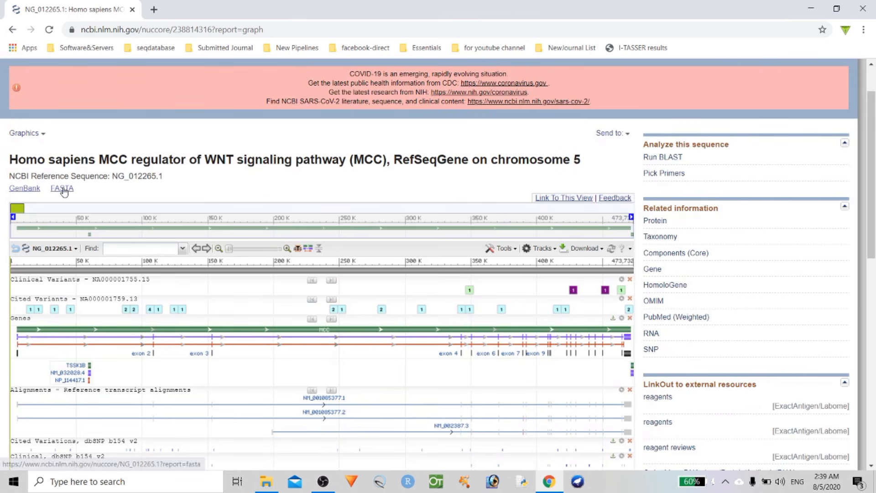
pyautogui.click(64, 190)
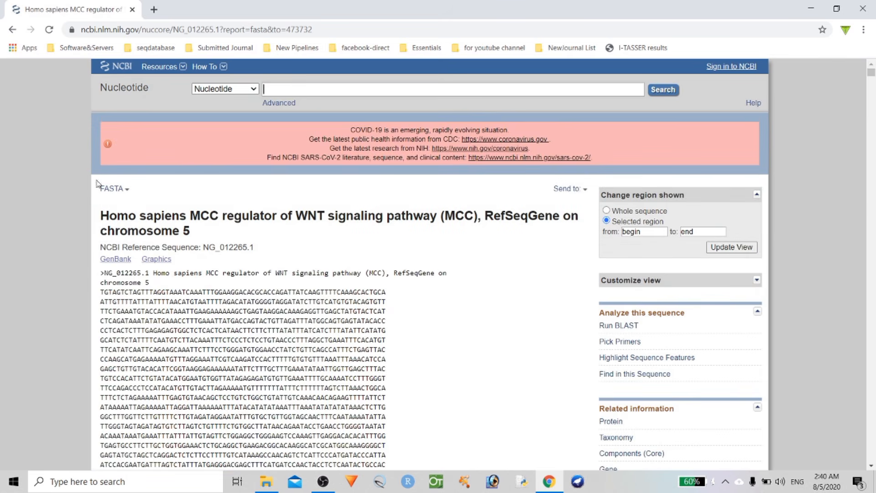
# Look over the FASTA sequence and turn on sequence feature highlighting for the MCC record.
pyautogui.scroll(-5, 337, 214)
pyautogui.scroll(5, 338, 213)
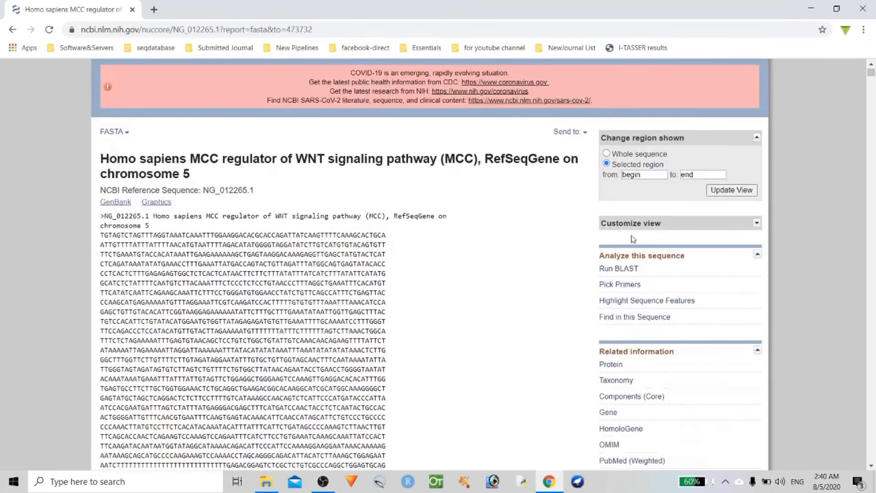
pyautogui.click(633, 302)
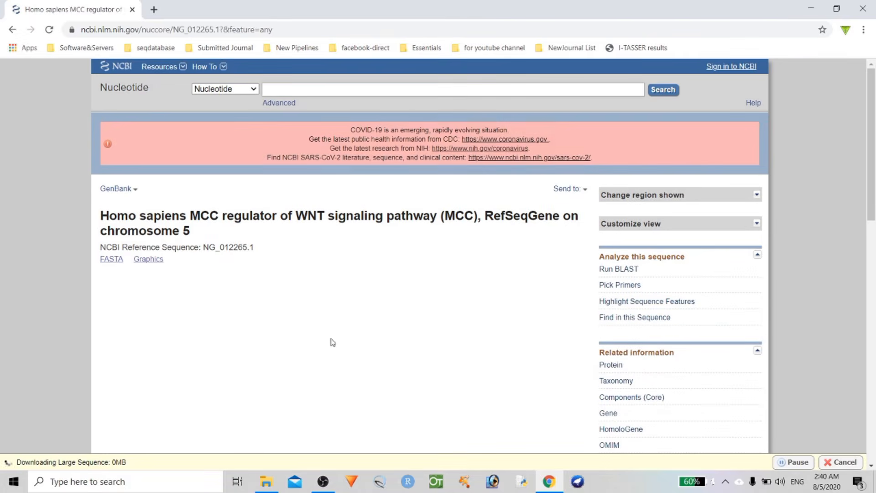
pyautogui.scroll(-10, 308, 334)
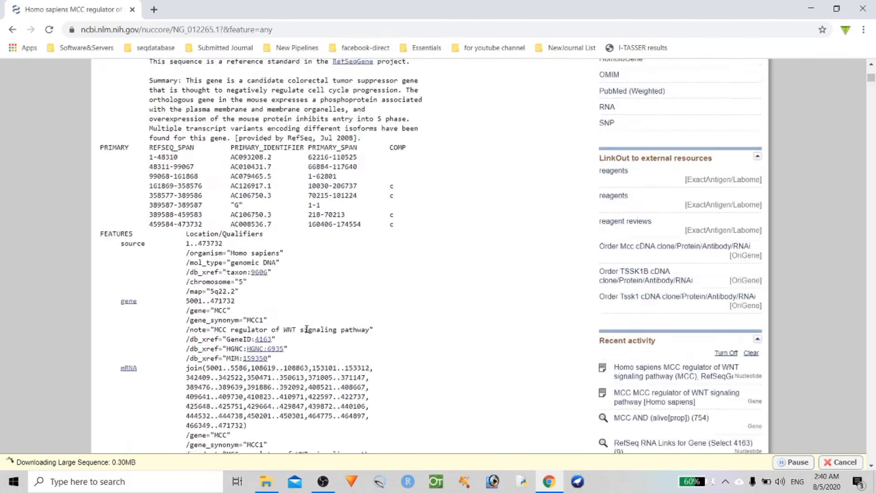
pyautogui.scroll(-3, 312, 328)
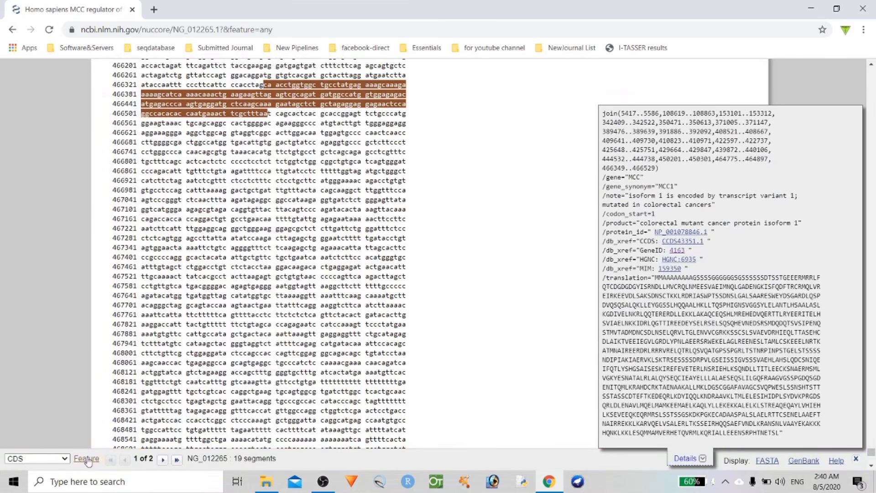
# Change the highlighted feature type to exon and go to exon 2 of the MCC gene.
pyautogui.click(65, 458)
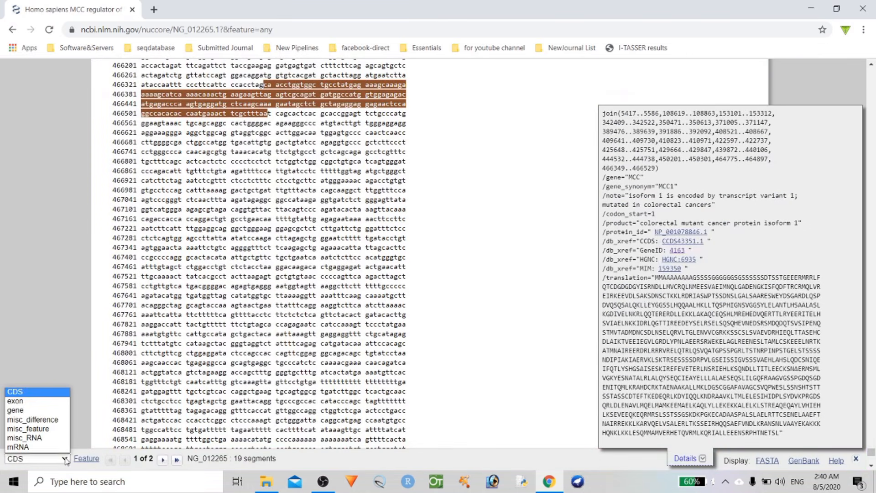
pyautogui.click(39, 401)
pyautogui.click(166, 459)
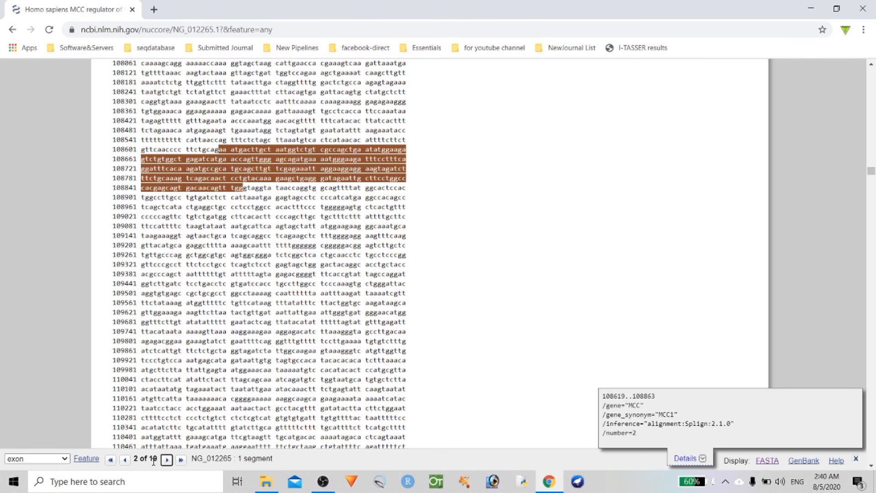
pyautogui.click(126, 460)
pyautogui.click(166, 459)
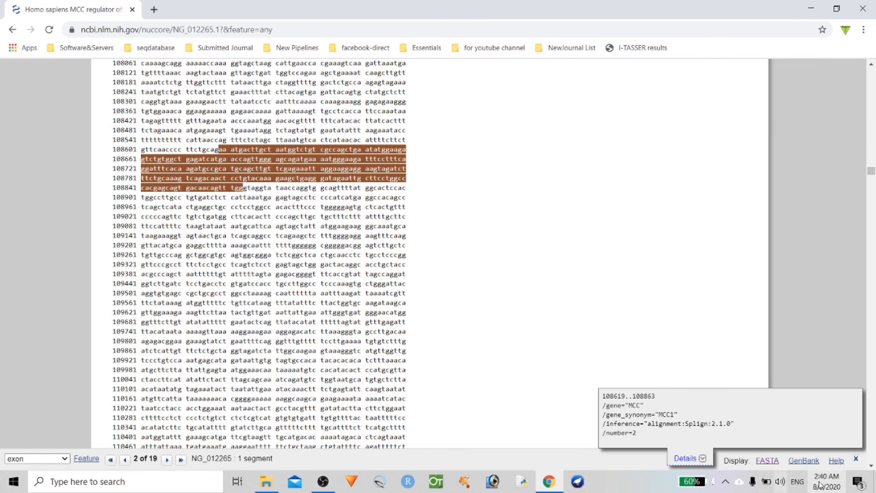
# Display exon 2 in FASTA format and copy its sequence into the blank Word document.
pyautogui.click(767, 462)
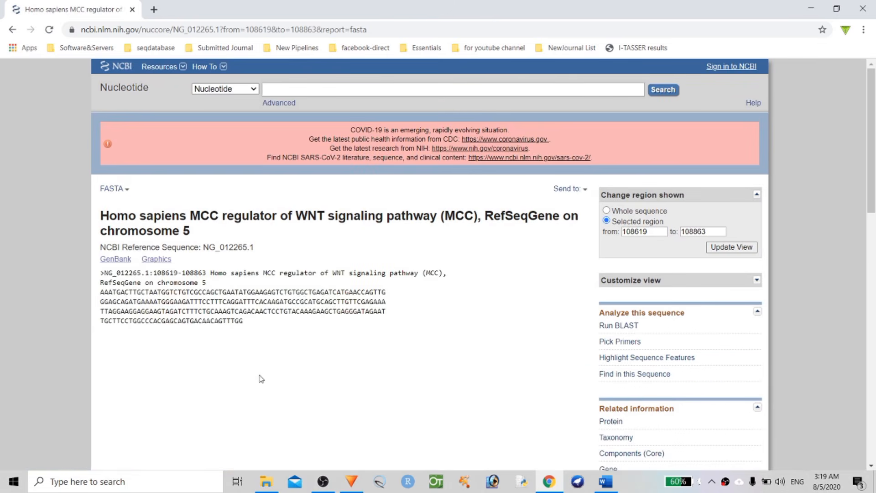
pyautogui.moveTo(251, 323); pyautogui.dragTo(101, 296)
pyautogui.rightClick(120, 295)
pyautogui.click(136, 306)
pyautogui.click(605, 481)
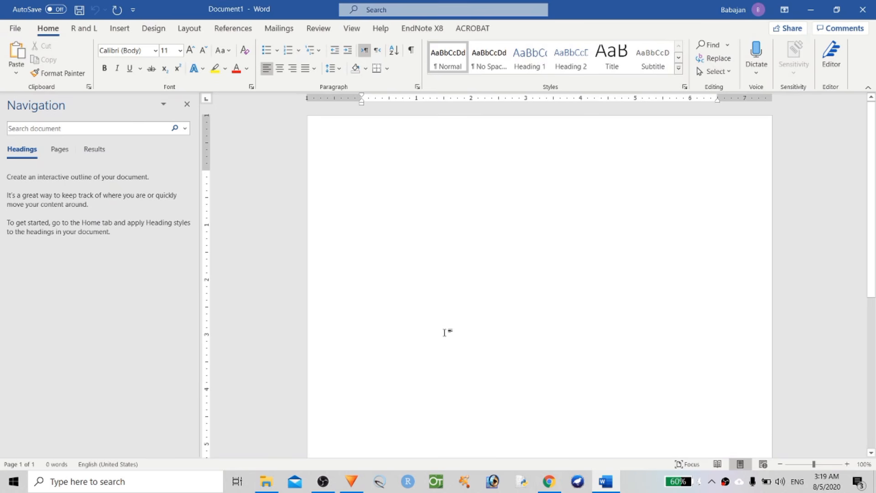
pyautogui.hotkey('ctrl', 'v')
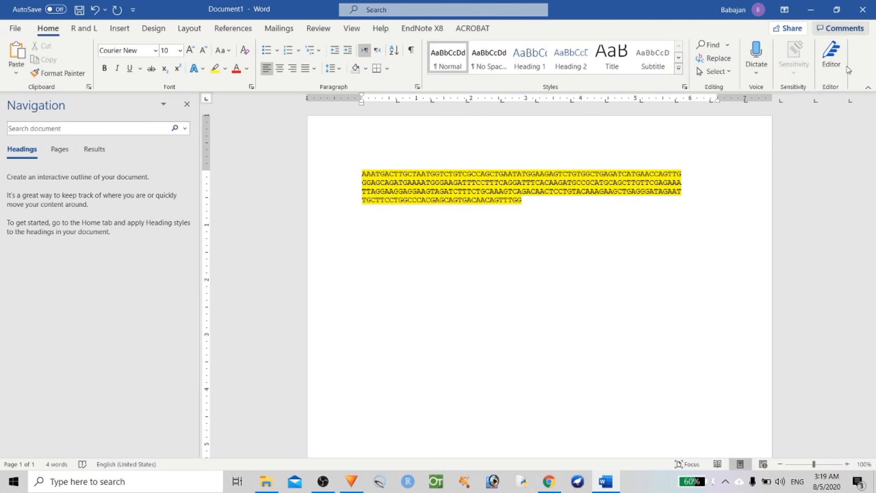
# Return to the NCBI page in Chrome and update the shown region to run from 108419 to 108963.
pyautogui.click(546, 487)
pyautogui.click(546, 487)
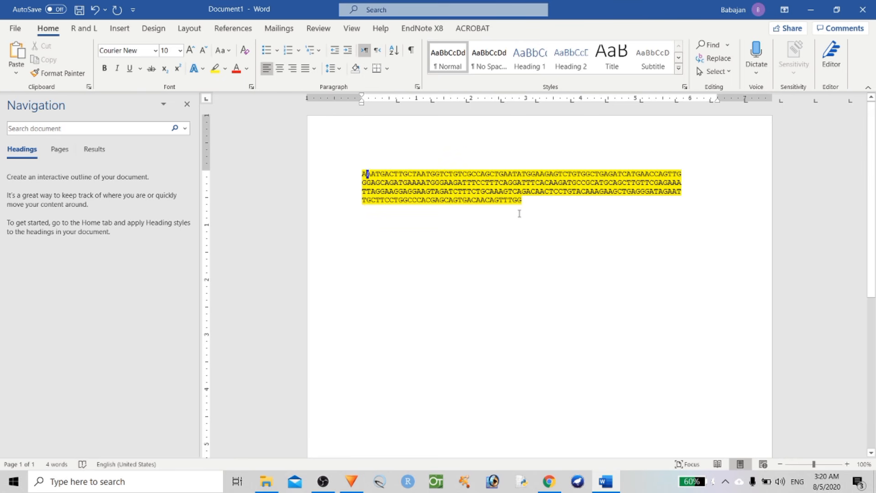
pyautogui.click(548, 481)
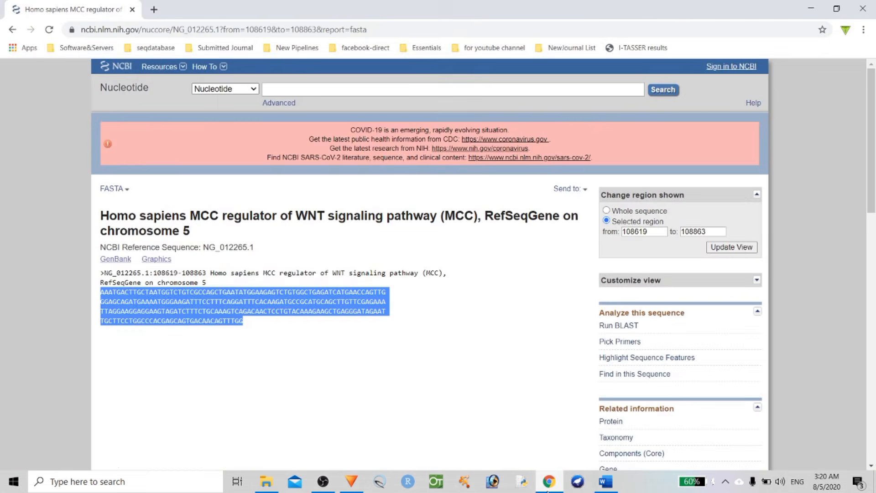
pyautogui.click(477, 373)
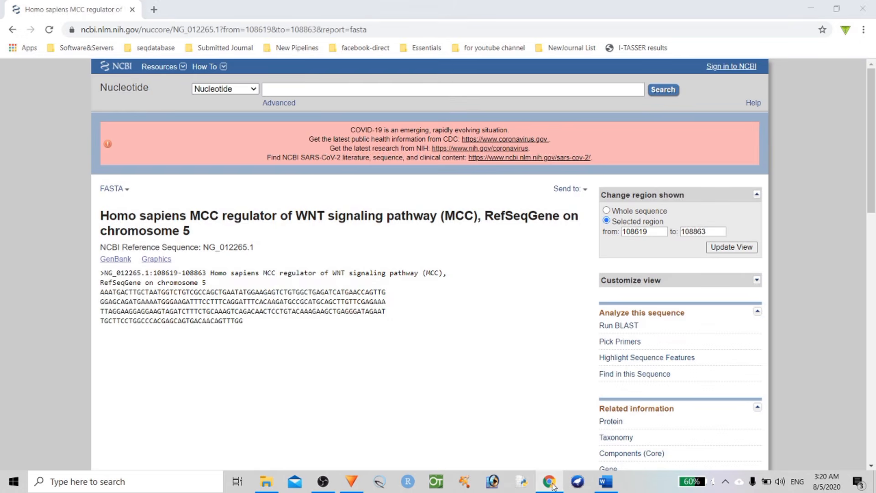
pyautogui.click(550, 482)
pyautogui.click(550, 486)
pyautogui.moveTo(637, 231); pyautogui.dragTo(640, 234)
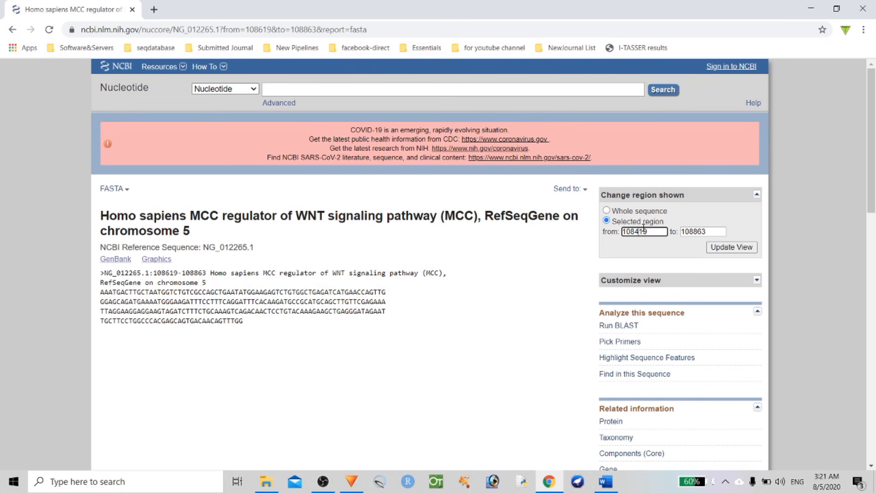
pyautogui.moveTo(698, 231); pyautogui.dragTo(693, 233)
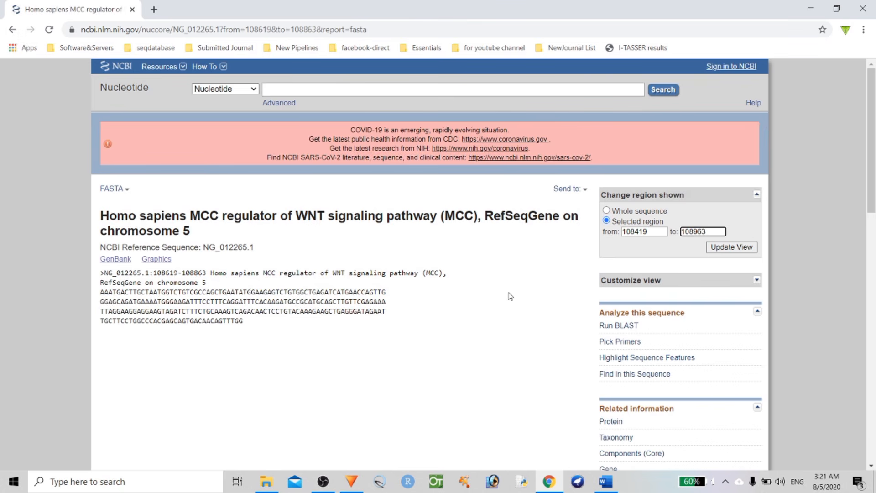
pyautogui.click(720, 250)
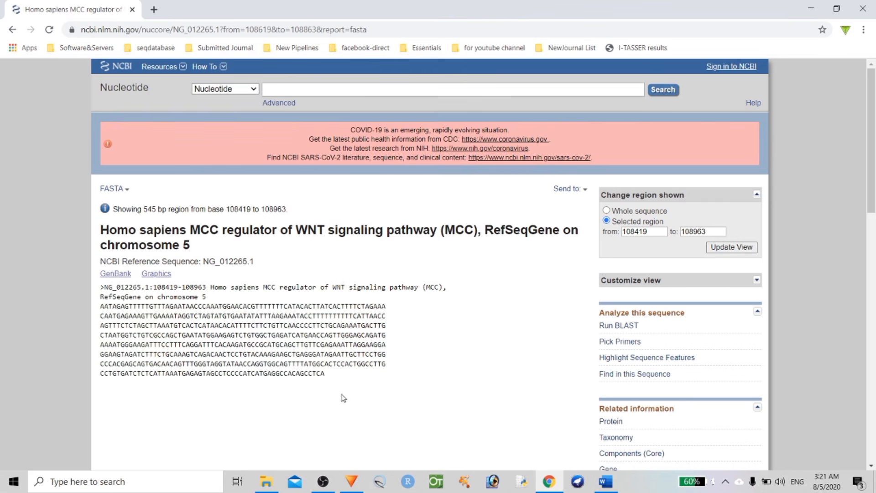
# Copy the extended region's sequence into the Word document, two lines below the exon sequence.
pyautogui.moveTo(328, 379); pyautogui.dragTo(105, 307)
pyautogui.rightClick(119, 323)
pyautogui.click(133, 331)
pyautogui.click(811, 8)
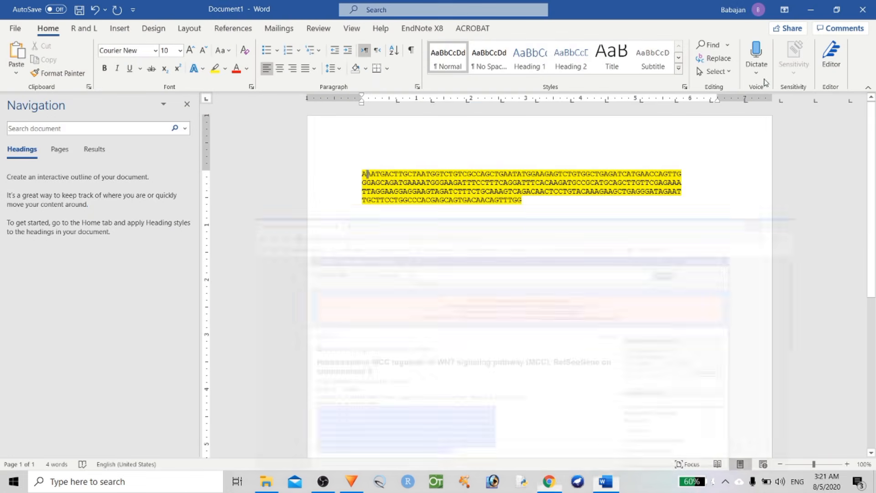
pyautogui.click(600, 267)
pyautogui.press('Return')
pyautogui.press('Return')
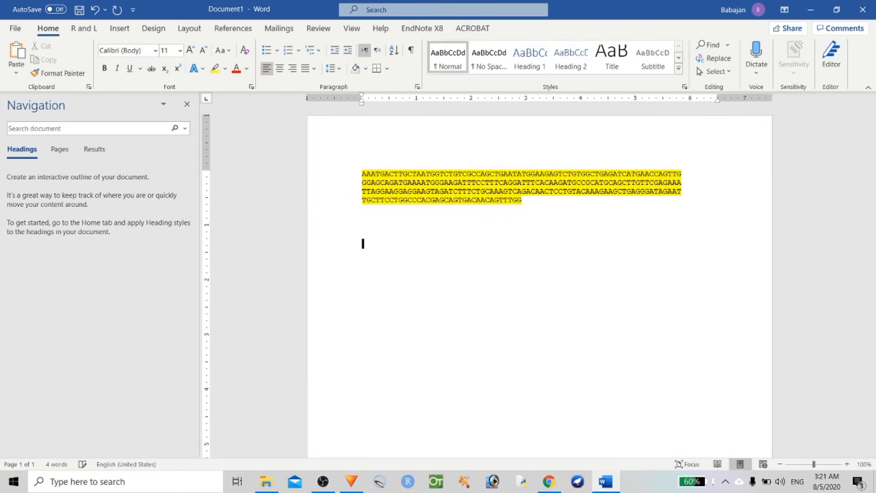
pyautogui.hotkey('ctrl', 'v')
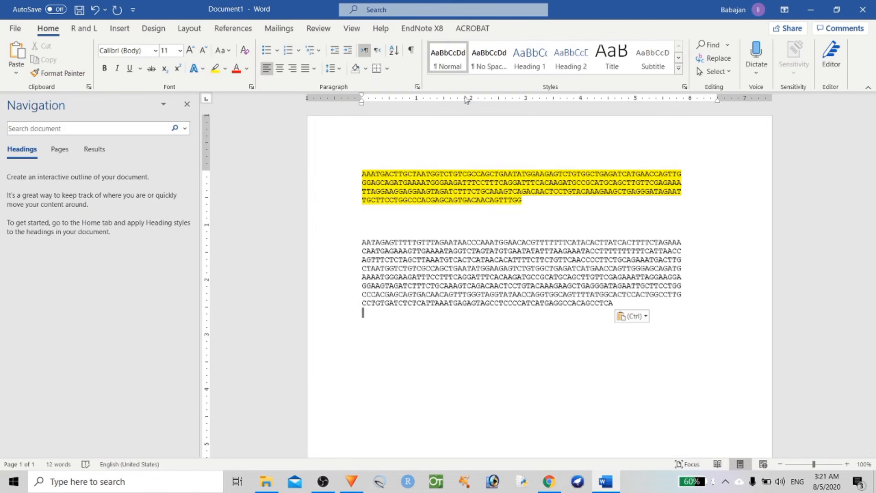
# Search the document for the exon's opening bases AAATGACTTGCTAATGGTCTGT.
pyautogui.moveTo(361, 174); pyautogui.dragTo(467, 181)
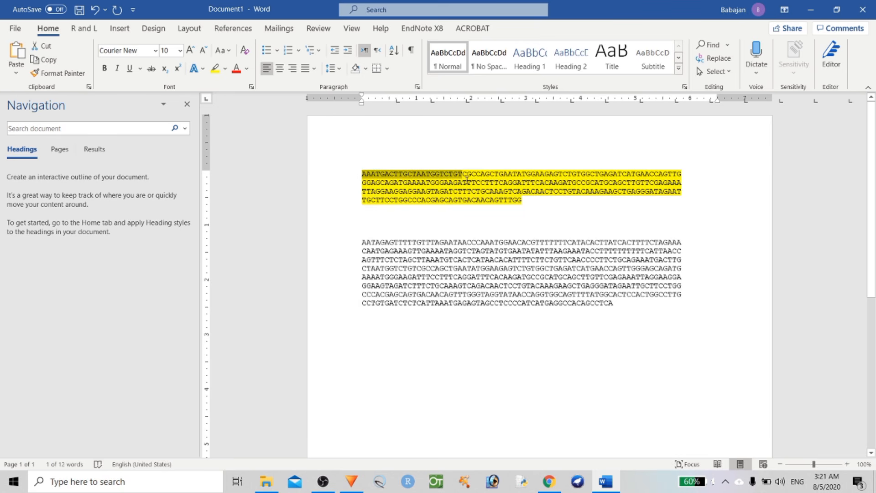
pyautogui.hotkey('ctrl', 'f')
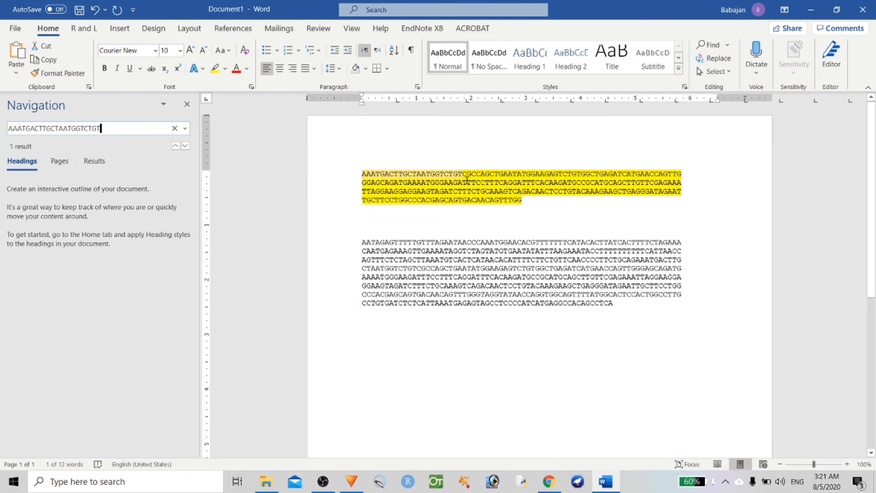
pyautogui.press('Return')
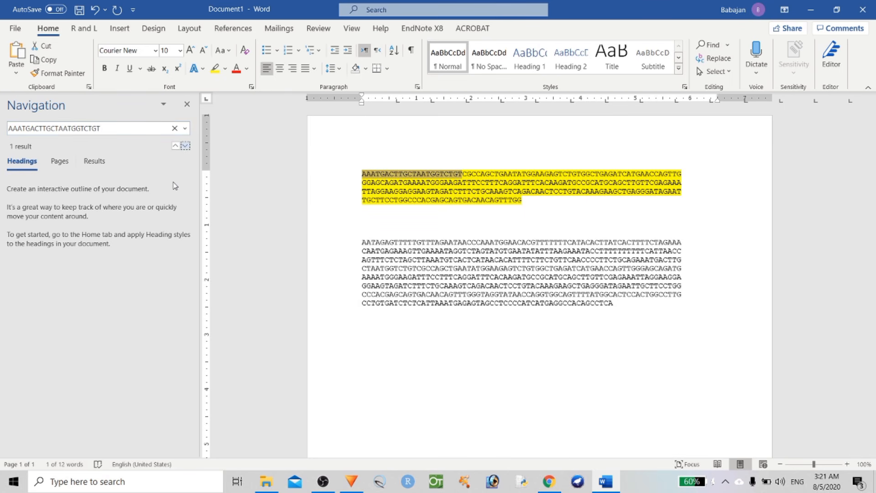
# Shorten the search text to AAATGACTT and highlight its match in the longer sequence in yellow.
pyautogui.click(122, 128)
pyautogui.click(122, 129)
pyautogui.press('BackSpace')
pyautogui.press('BackSpace')
pyautogui.press('BackSpace')
pyautogui.press('BackSpace')
pyautogui.press('BackSpace')
pyautogui.press('BackSpace')
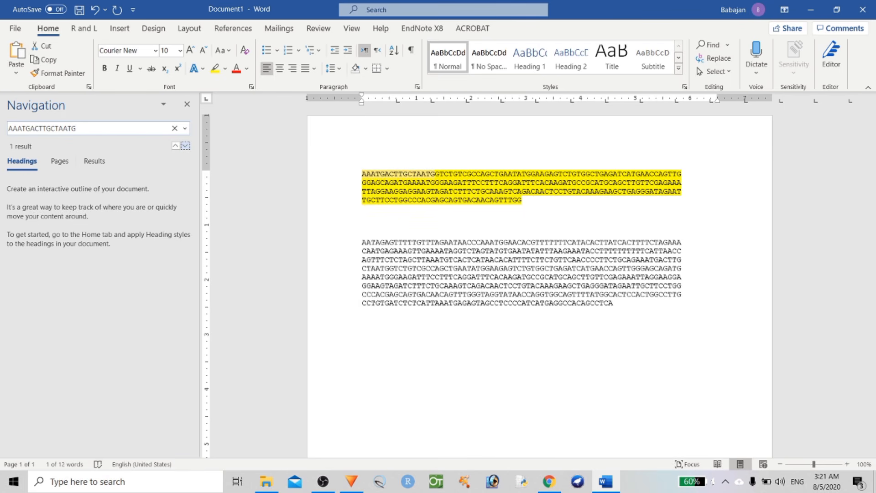
pyautogui.click(94, 128)
pyautogui.click(96, 128)
pyautogui.press('BackSpace')
pyautogui.press('BackSpace')
pyautogui.press('BackSpace')
pyautogui.press('BackSpace')
pyautogui.press('BackSpace')
pyautogui.press('BackSpace')
pyautogui.press('BackSpace')
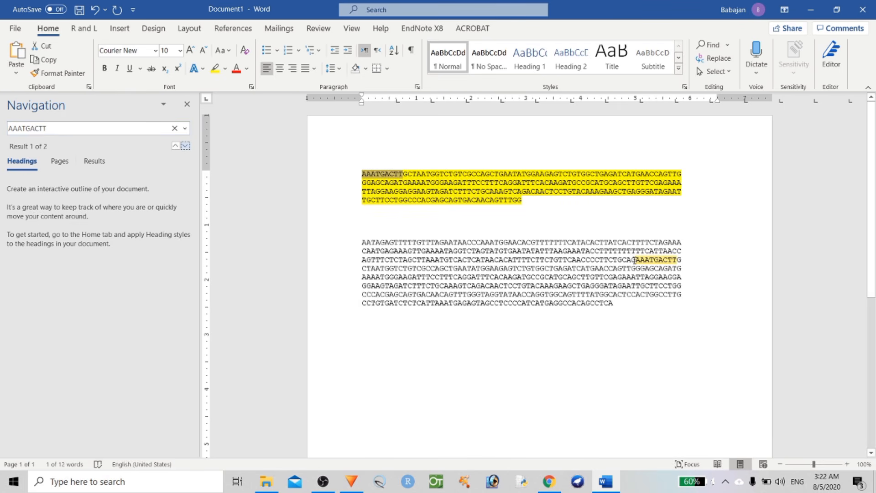
pyautogui.moveTo(637, 259); pyautogui.dragTo(676, 259)
pyautogui.click(215, 69)
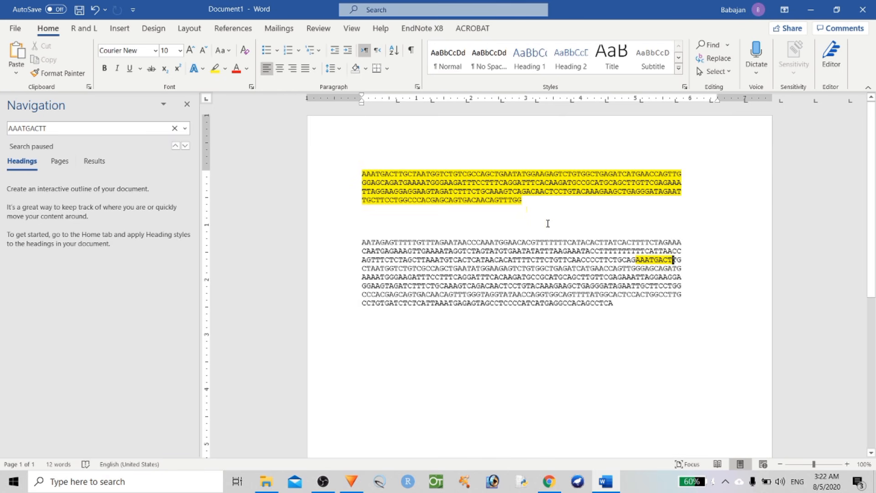
# Search the document for the exon's closing bases GTGACAACAGTTTGG.
pyautogui.moveTo(523, 199); pyautogui.dragTo(471, 199)
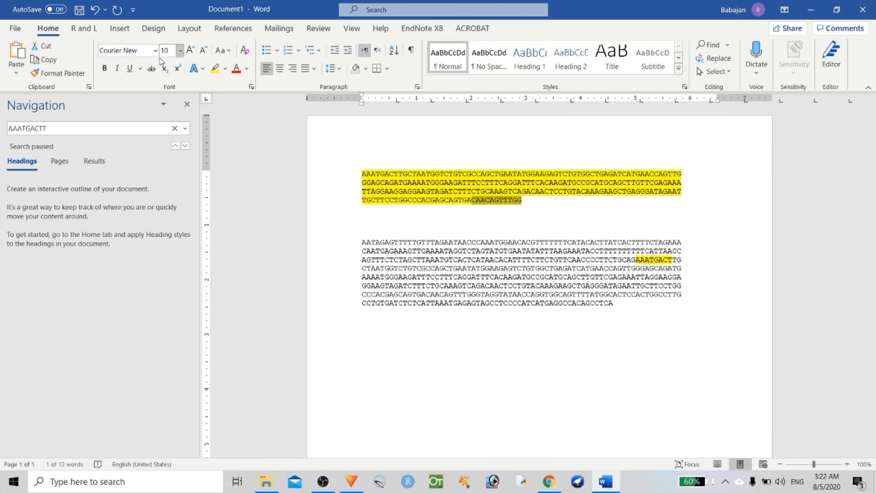
pyautogui.click(521, 200)
pyautogui.keyDown('shift'); pyautogui.click(453, 200); pyautogui.keyUp('shift')
pyautogui.hotkey('ctrl', 'c')
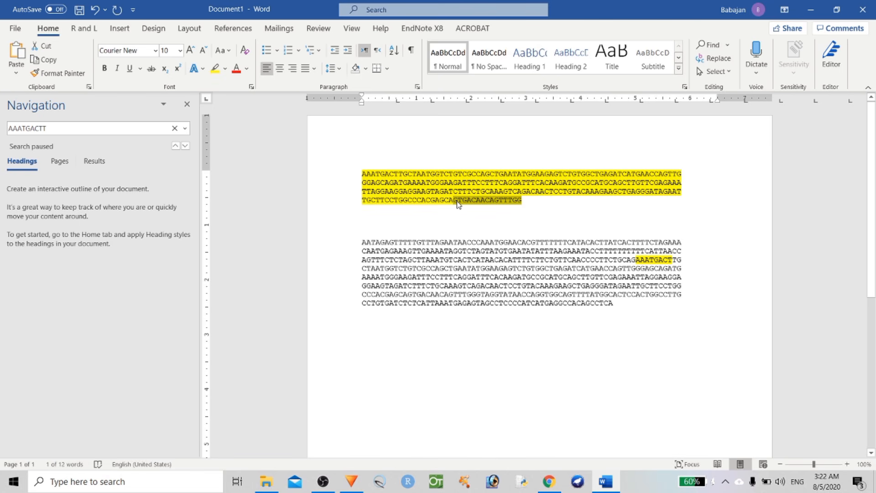
pyautogui.click(174, 128)
pyautogui.click(135, 131)
pyautogui.hotkey('ctrl', 'v')
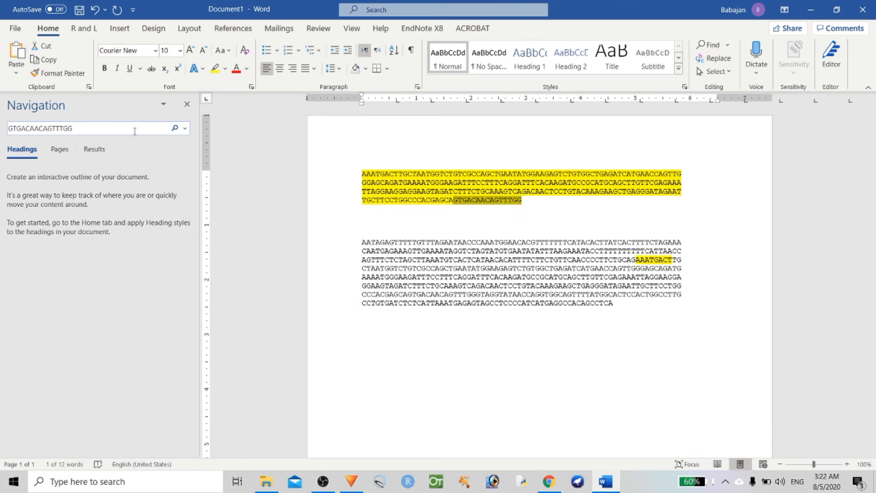
# Highlight the exon within the longer sequence in yellow, from AAATGACTTG through GTGACAACAGTTTGG.
pyautogui.moveTo(476, 287); pyautogui.dragTo(521, 286)
pyautogui.click(479, 286)
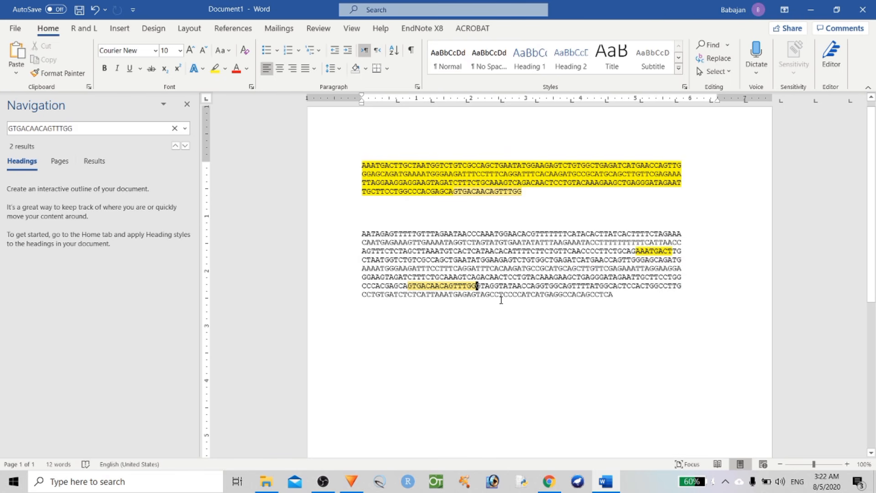
pyautogui.hotkey('shift', 'Left')
pyautogui.hotkey('shift', 'Left')
pyautogui.hotkey('shift', 'Left')
pyautogui.hotkey('shift', 'Left')
pyautogui.hotkey('shift', 'Left')
pyautogui.hotkey('shift', 'Left')
pyautogui.hotkey('shift', 'Left')
pyautogui.hotkey('shift', 'Left')
pyautogui.hotkey('shift', 'Left')
pyautogui.hotkey('shift', 'Left')
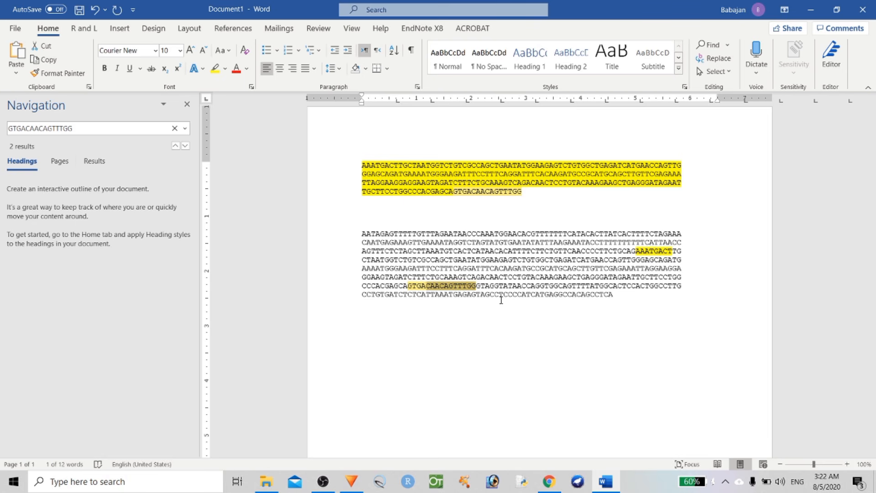
pyautogui.hotkey('shift', 'Up')
pyautogui.hotkey('shift', 'Up')
pyautogui.hotkey('shift', 'Up')
pyautogui.hotkey('shift', 'Up')
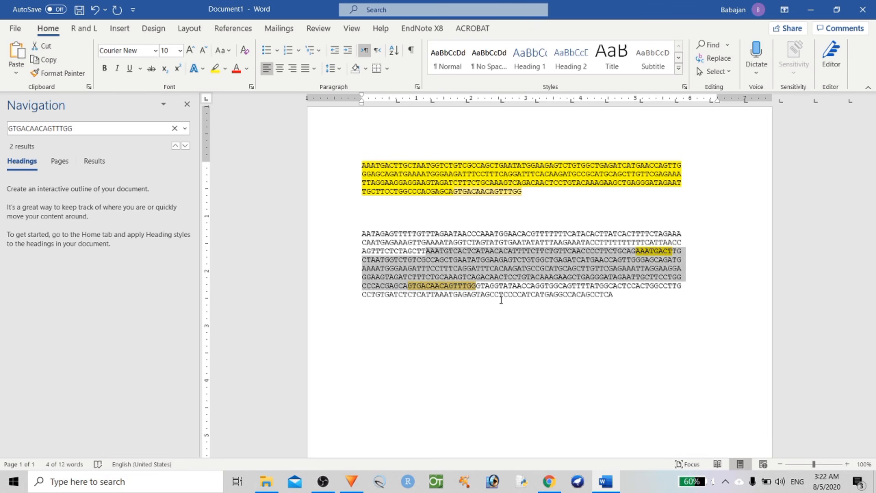
pyautogui.hotkey('shift', 'Right')
pyautogui.hotkey('shift', 'Right')
pyautogui.hotkey('shift', 'Right')
pyautogui.hotkey('shift', 'Right')
pyautogui.hotkey('shift', 'Right')
pyautogui.hotkey('shift', 'Right')
pyautogui.hotkey('shift', 'Right')
pyautogui.hotkey('shift', 'Right')
pyautogui.hotkey('shift', 'Right')
pyautogui.hotkey('shift', 'Right')
pyautogui.hotkey('shift', 'Right')
pyautogui.hotkey('shift', 'Right')
pyautogui.hotkey('shift', 'Right')
pyautogui.hotkey('shift', 'Right')
pyautogui.hotkey('shift', 'Right')
pyautogui.hotkey('shift', 'Right')
pyautogui.hotkey('shift', 'Right')
pyautogui.hotkey('shift', 'Right')
pyautogui.hotkey('shift', 'Right')
pyautogui.hotkey('shift', 'Right')
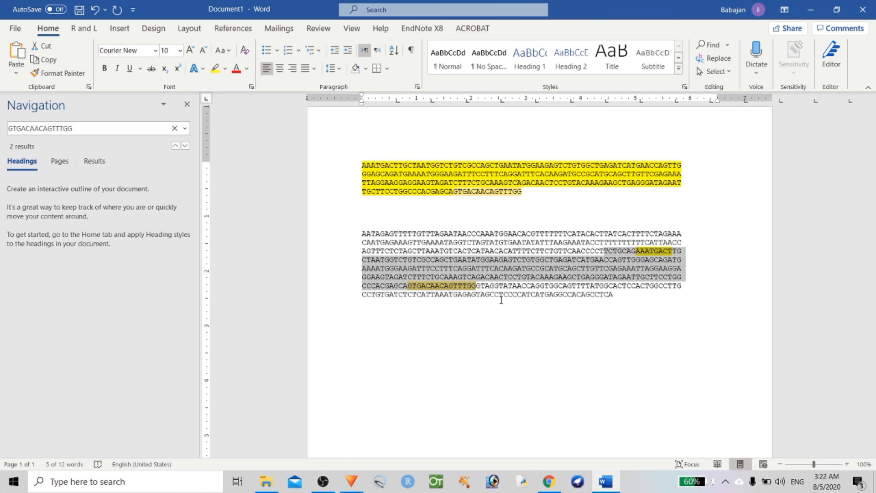
pyautogui.hotkey('shift', 'Right')
pyautogui.hotkey('shift', 'Right')
pyautogui.hotkey('shift', 'Right')
pyautogui.hotkey('shift', 'Right')
pyautogui.click(214, 68)
# Delete the separate exon sequence and the blank lines above the longer sequence.
pyautogui.click(524, 206)
pyautogui.moveTo(523, 205); pyautogui.dragTo(296, 161)
pyautogui.press('BackSpace')
pyautogui.press('Delete')
pyautogui.press('Delete')
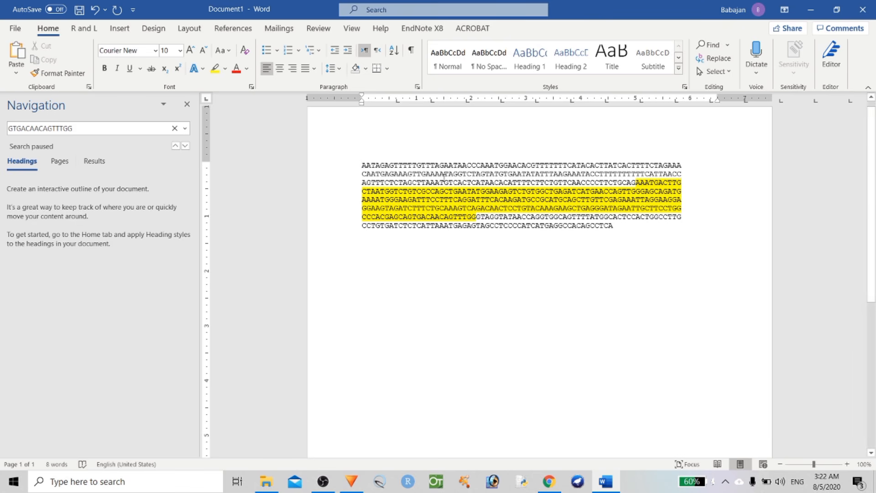
# Copy the entire sequence and open NCBI Primer-BLAST in a new browser tab.
pyautogui.moveTo(613, 227); pyautogui.dragTo(335, 170)
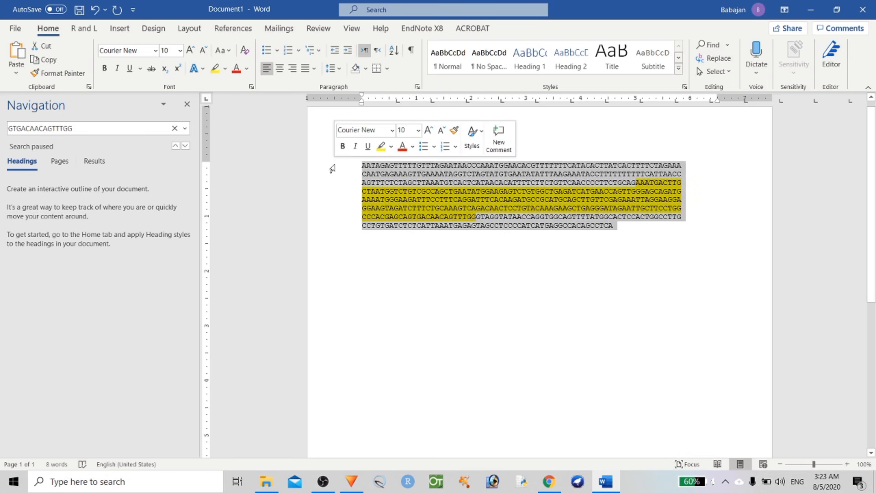
pyautogui.click(549, 481)
pyautogui.click(150, 10)
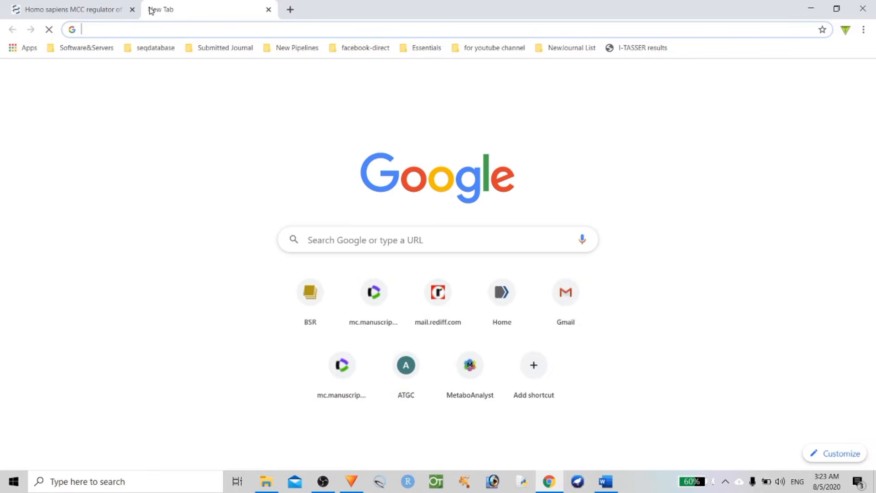
pyautogui.write('ncbi')
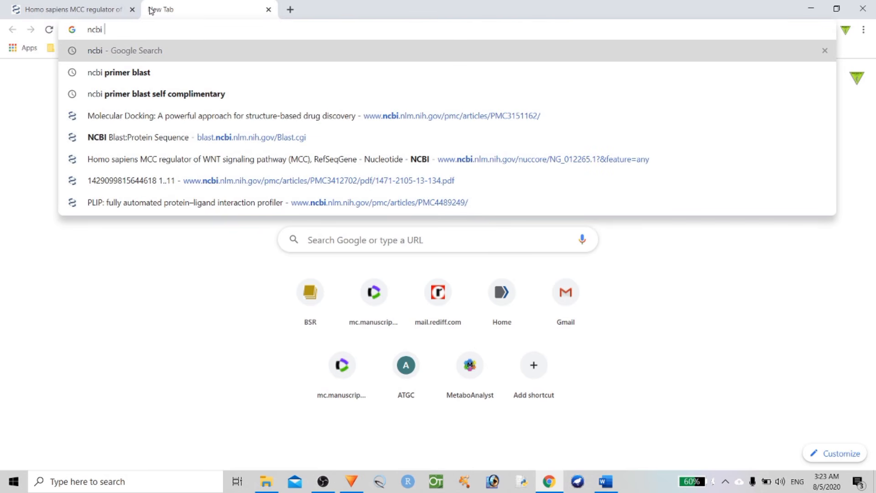
pyautogui.write(' primer blast')
pyautogui.press('Return')
pyautogui.click(209, 178)
# Paste the copied sequence as the PCR template in Primer-BLAST.
pyautogui.hotkey('ctrl', 'Tab')
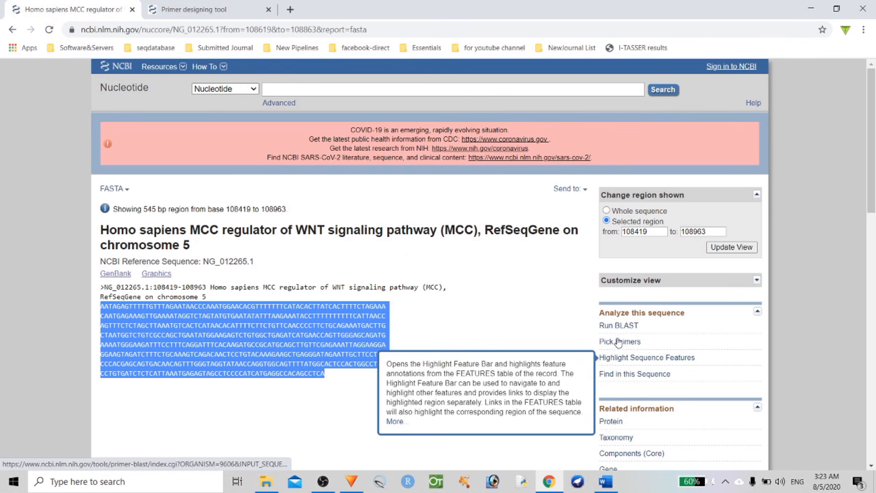
pyautogui.click(180, 7)
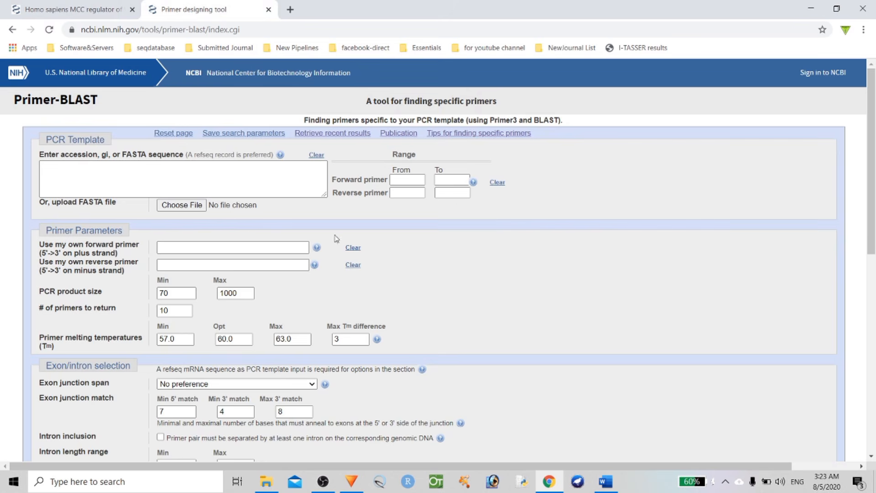
pyautogui.click(177, 175)
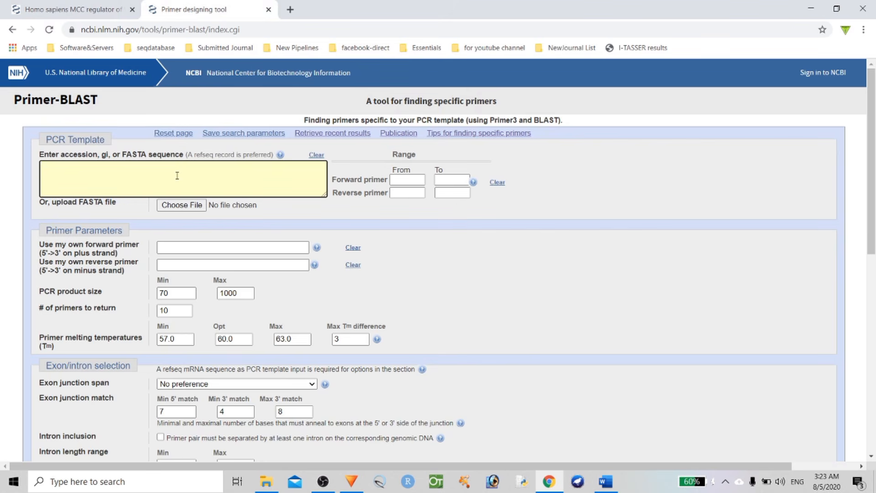
pyautogui.hotkey('ctrl', 'v')
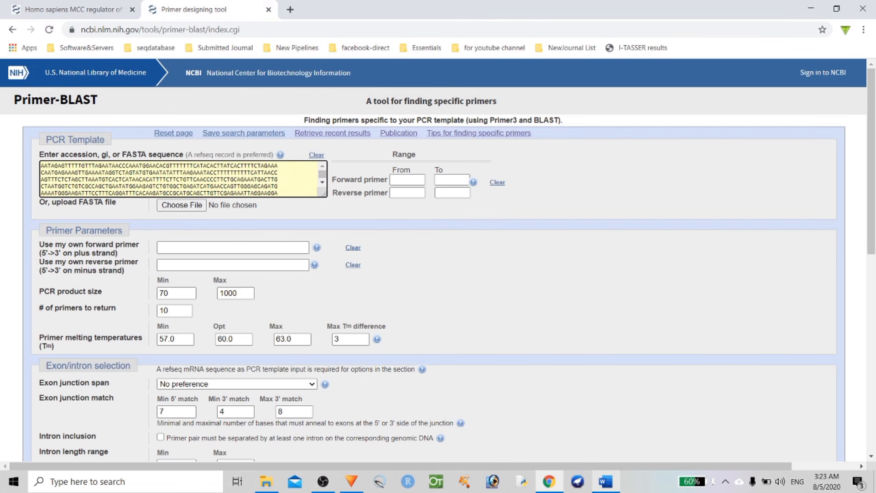
# Switch to Word and count the characters from the sequence's start through CATAACACA, upstream of the yellow exon.
pyautogui.click(605, 481)
pyautogui.click(605, 481)
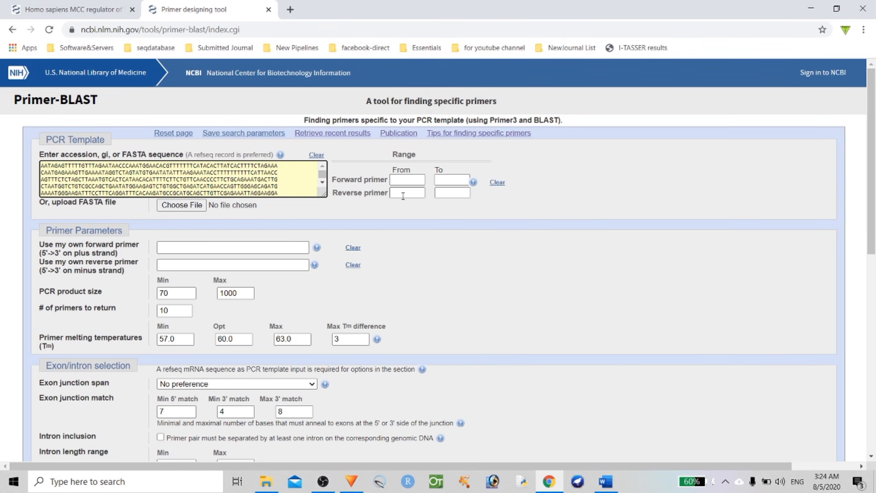
pyautogui.click(605, 484)
pyautogui.click(477, 192)
pyautogui.moveTo(361, 167); pyautogui.dragTo(624, 182)
pyautogui.hotkey('shift', 'Left')
pyautogui.hotkey('shift', 'Left')
pyautogui.hotkey('shift', 'Left')
pyautogui.hotkey('shift', 'Left')
pyautogui.hotkey('shift', 'Left')
pyautogui.hotkey('shift', 'Left')
pyautogui.hotkey('shift', 'Left')
pyautogui.hotkey('shift', 'Left')
pyautogui.hotkey('shift', 'Left')
pyautogui.hotkey('shift', 'Left')
pyautogui.hotkey('shift', 'Left')
pyautogui.hotkey('shift', 'Left')
pyautogui.hotkey('shift', 'Left')
pyautogui.hotkey('shift', 'Left')
pyautogui.hotkey('shift', 'Left')
pyautogui.hotkey('shift', 'Left')
pyautogui.hotkey('shift', 'Left')
pyautogui.hotkey('shift', 'Left')
pyautogui.hotkey('shift', 'Left')
pyautogui.hotkey('shift', 'Left')
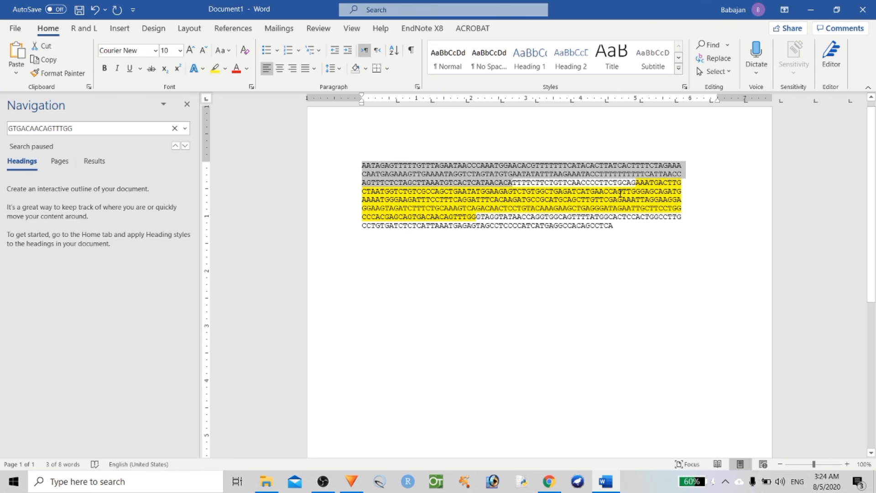
pyautogui.click(62, 464)
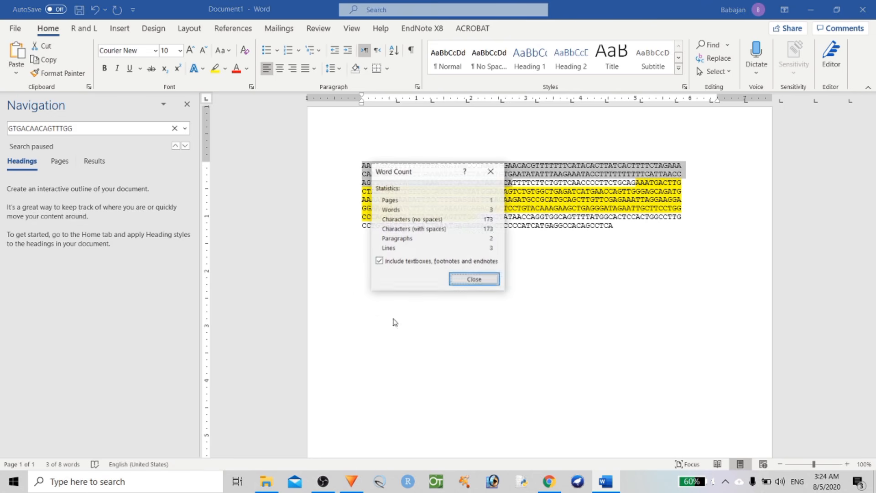
pyautogui.click(474, 279)
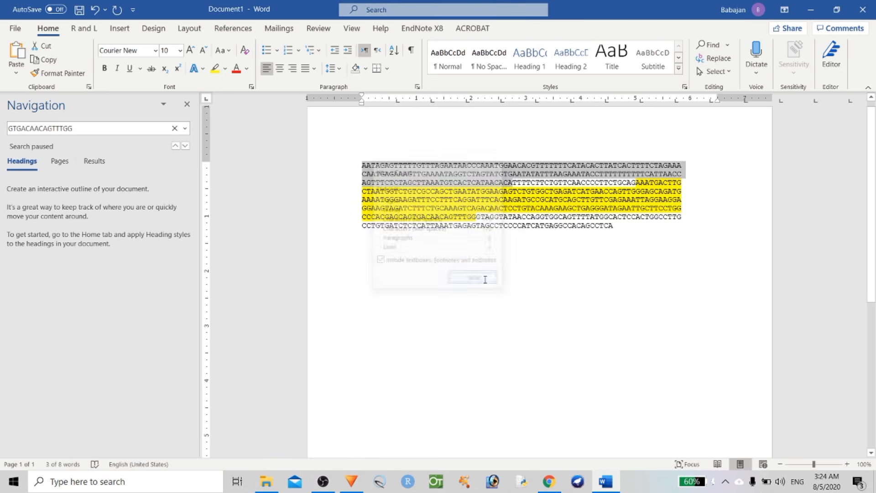
# Reselect the upstream bases from the first base through CATAACACA and repeat the character count.
pyautogui.click(364, 166)
pyautogui.hotkey('shift', 'Down')
pyautogui.hotkey('shift', 'Down')
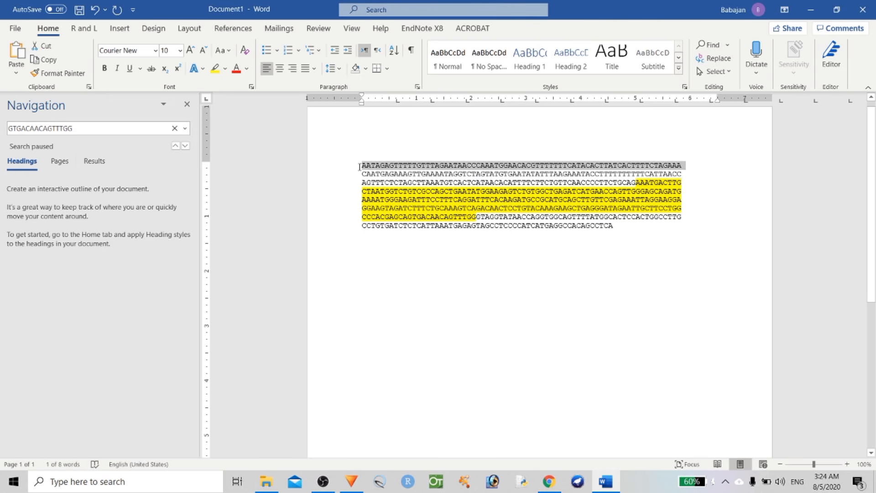
pyautogui.hotkey('shift', 'Down')
pyautogui.hotkey('shift', 'Left')
pyautogui.hotkey('shift', 'Left')
pyautogui.hotkey('shift', 'Left')
pyautogui.hotkey('shift', 'Left')
pyautogui.hotkey('shift', 'Left')
pyautogui.hotkey('shift', 'Left')
pyautogui.hotkey('shift', 'Left')
pyautogui.hotkey('shift', 'Left')
pyautogui.hotkey('shift', 'Left')
pyautogui.hotkey('shift', 'Left')
pyautogui.hotkey('shift', 'Left')
pyautogui.hotkey('shift', 'Left')
pyautogui.hotkey('shift', 'Left')
pyautogui.hotkey('shift', 'Left')
pyautogui.hotkey('shift', 'Left')
pyautogui.hotkey('shift', 'Left')
pyautogui.hotkey('shift', 'Left')
pyautogui.hotkey('shift', 'Left')
pyautogui.hotkey('shift', 'Left')
pyautogui.hotkey('shift', 'Left')
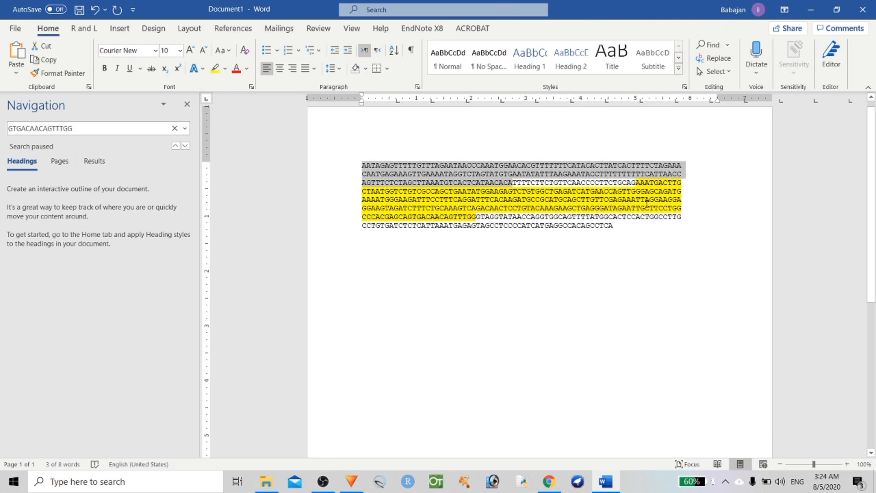
pyautogui.click(78, 472)
pyautogui.click(475, 279)
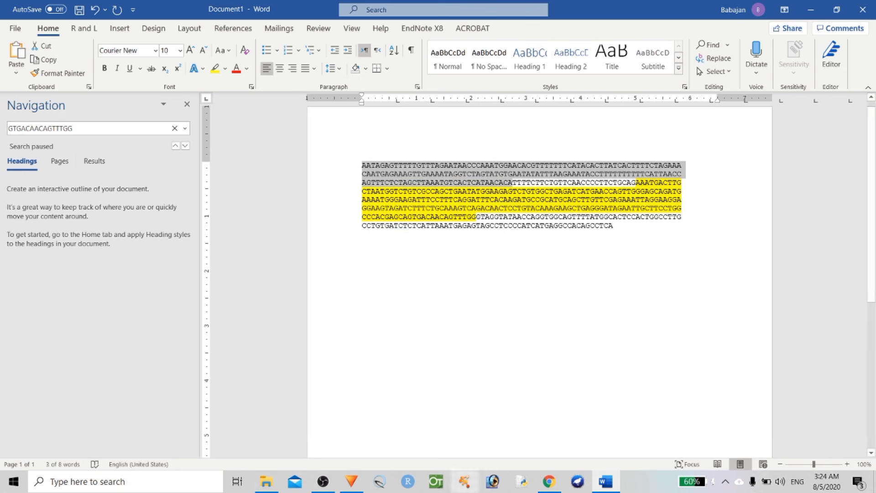
# Set the forward primer range from 1 to 173 in Primer-BLAST.
pyautogui.click(548, 481)
pyautogui.click(403, 180)
pyautogui.write('1')
pyautogui.click(451, 184)
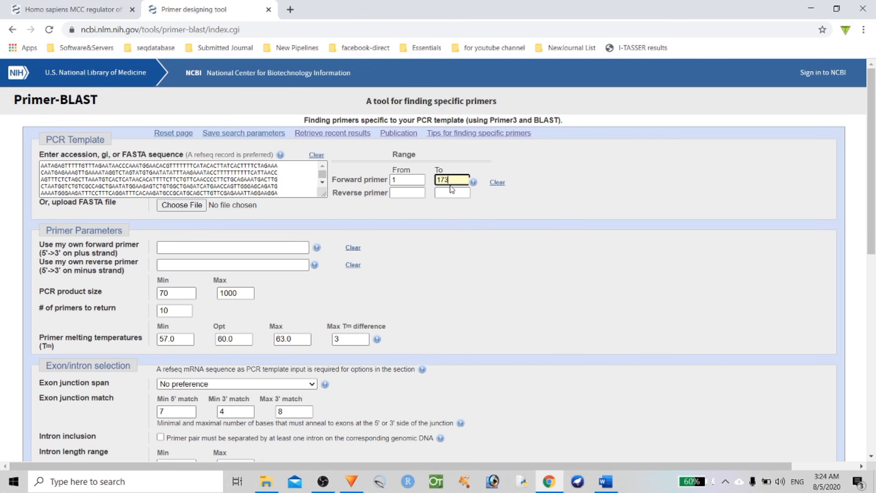
pyautogui.write('173')
pyautogui.click(471, 257)
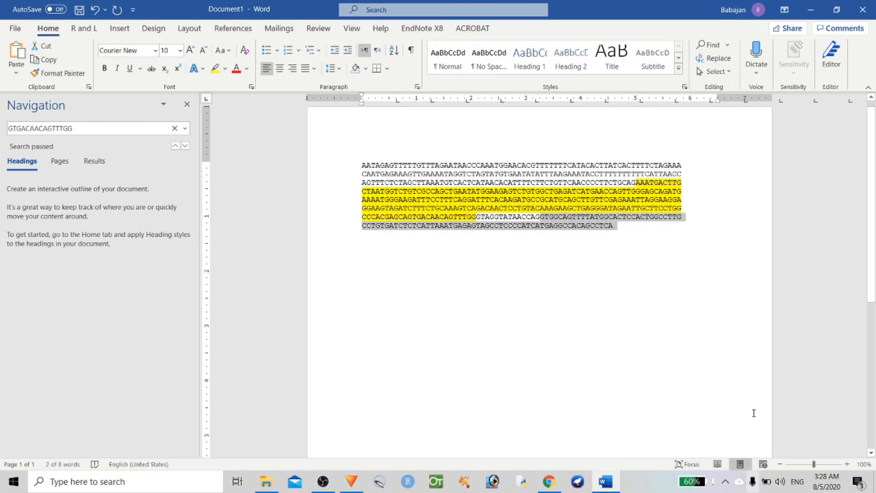
# Count the characters from the sequence's start through GTAGGTATAACCAG past the exon in Word, and start the reverse primer range at 459 in Primer-BLAST.
pyautogui.click(572, 244)
pyautogui.moveTo(373, 164); pyautogui.dragTo(539, 217)
pyautogui.click(63, 464)
pyautogui.click(474, 280)
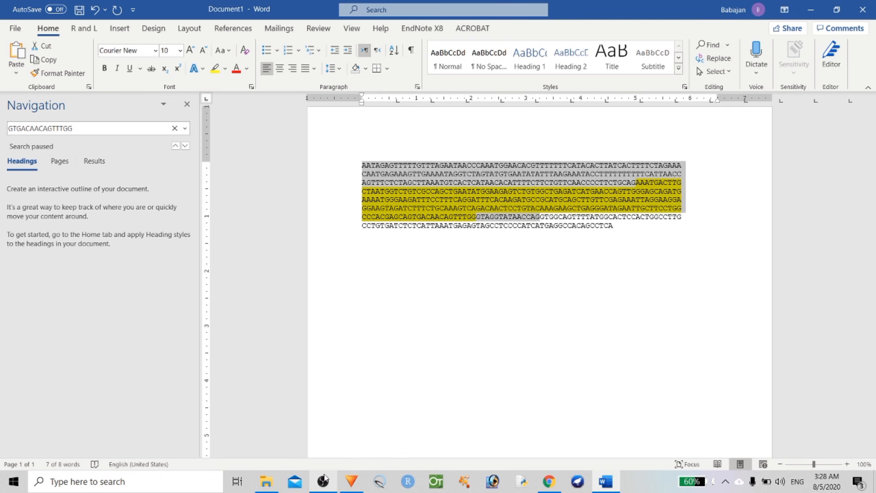
pyautogui.click(548, 481)
pyautogui.click(399, 192)
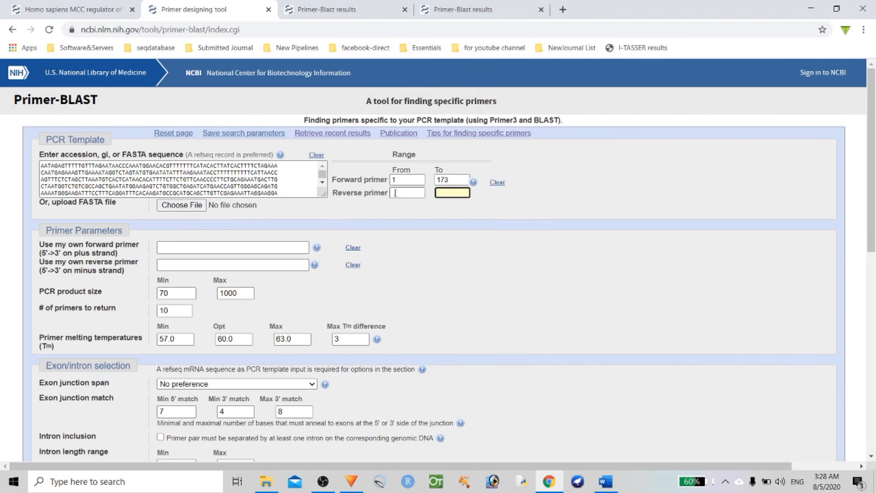
pyautogui.write('459')
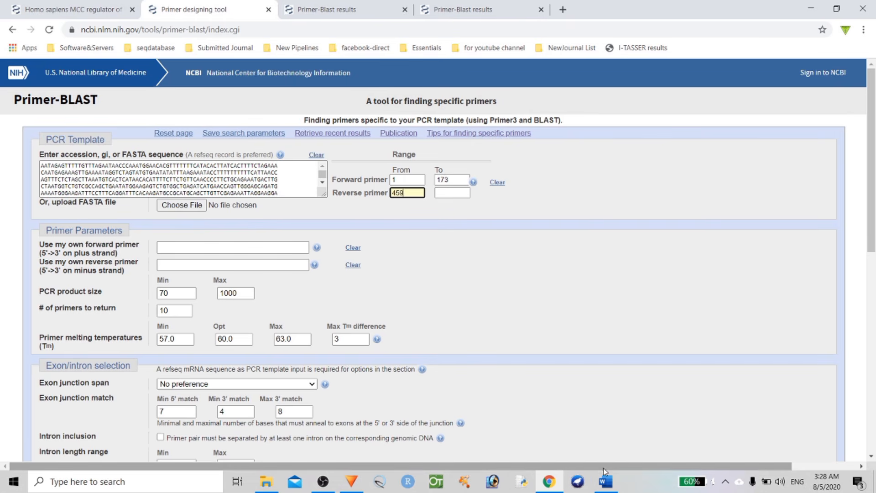
# Count the characters of the whole sequence in Word and end the reverse primer range at 545 in Primer-BLAST.
pyautogui.click(606, 481)
pyautogui.moveTo(626, 228); pyautogui.dragTo(352, 164)
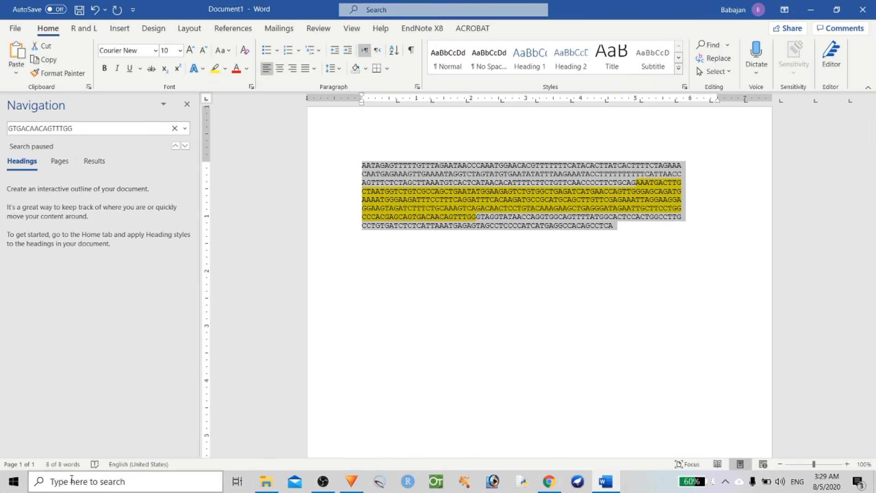
pyautogui.click(63, 464)
pyautogui.click(464, 280)
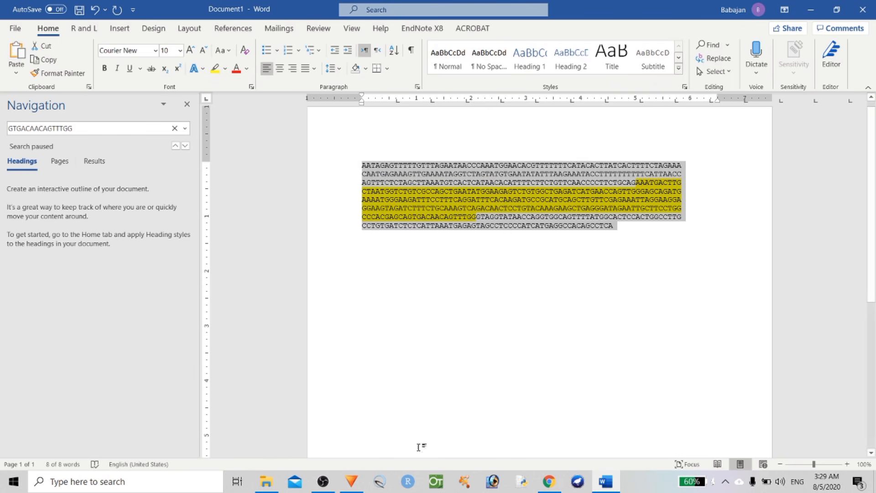
pyautogui.click(549, 481)
pyautogui.click(449, 195)
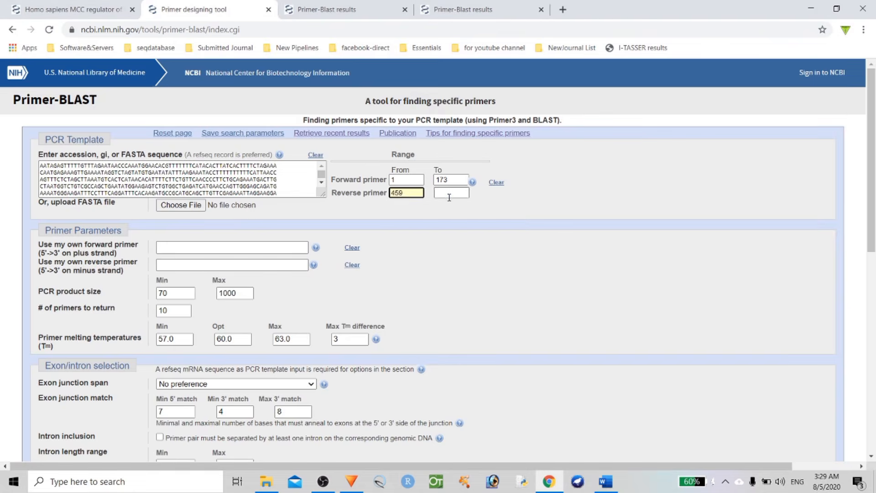
pyautogui.write('545')
pyautogui.click(565, 293)
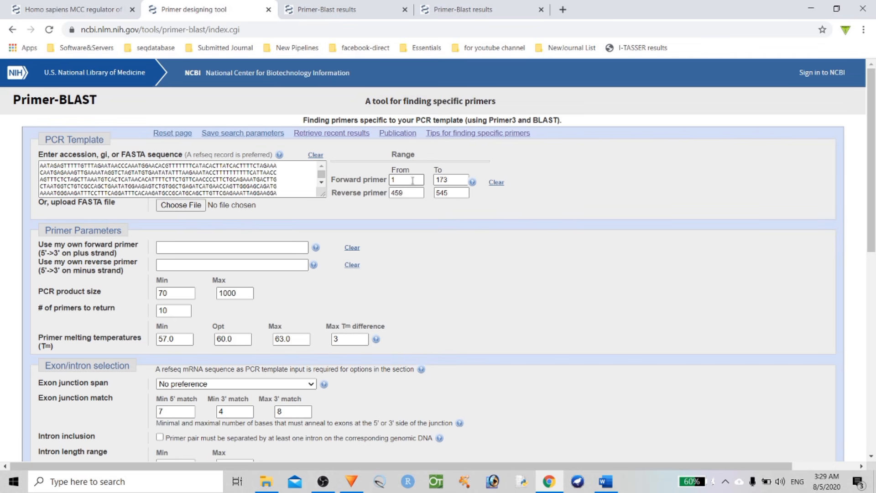
# Examine the yellow exon and its flanking bases in Word against the chosen primer ranges.
pyautogui.click(805, 8)
pyautogui.click(559, 225)
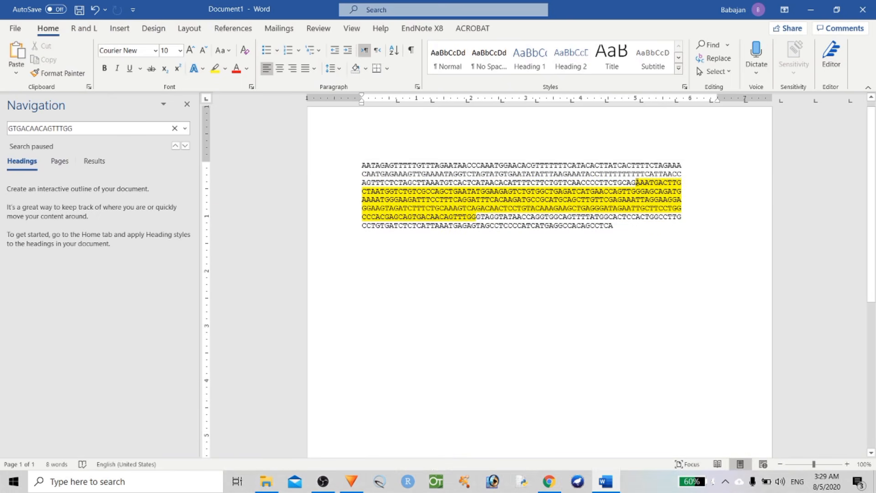
pyautogui.moveTo(637, 183); pyautogui.dragTo(475, 217)
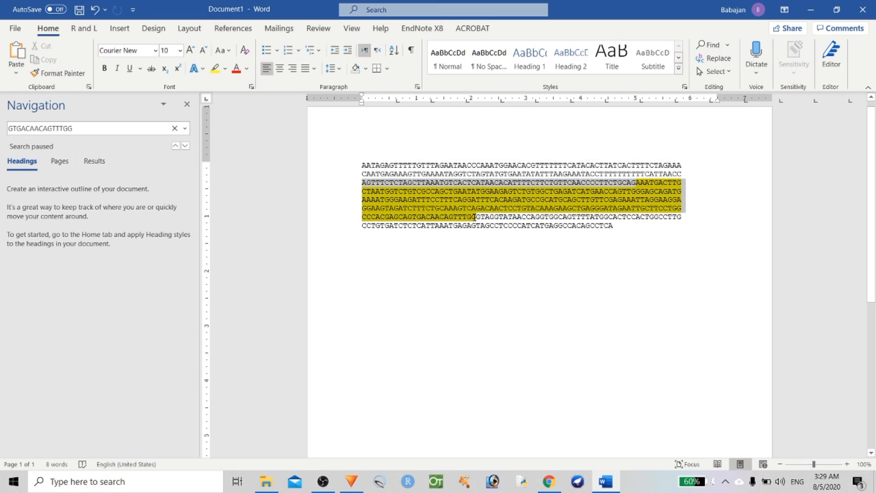
pyautogui.click(581, 214)
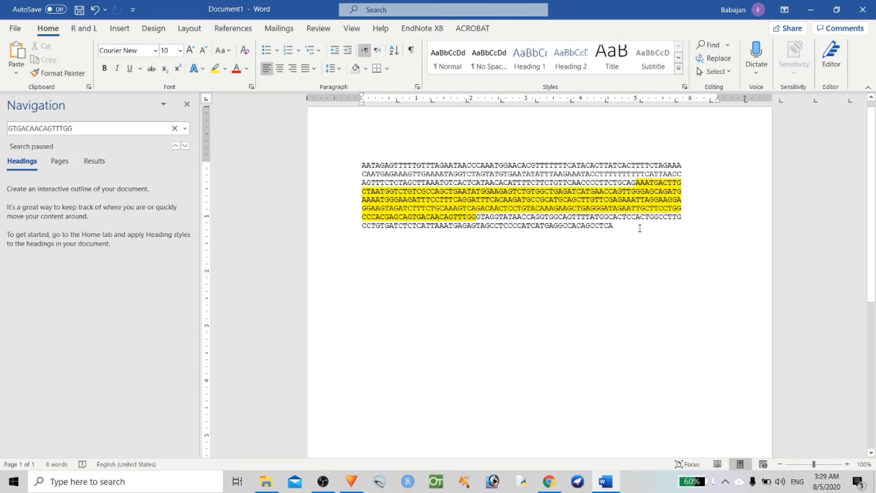
pyautogui.click(547, 482)
pyautogui.click(522, 481)
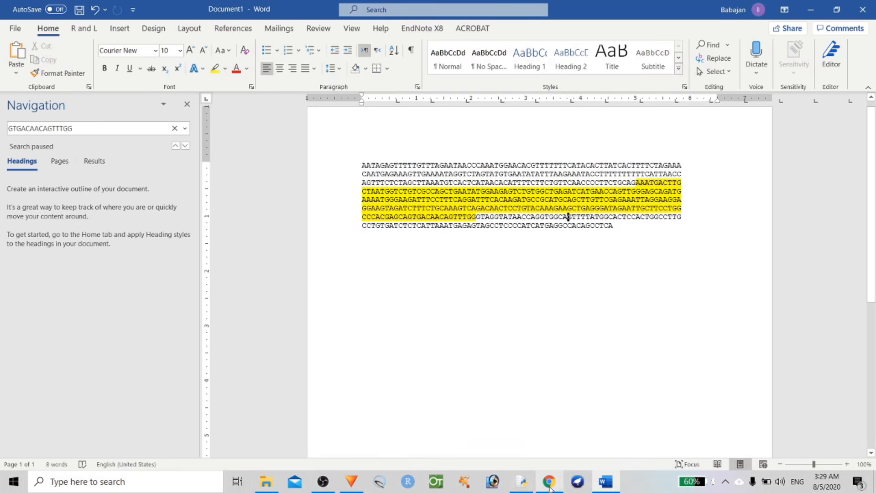
pyautogui.rightClick(521, 482)
pyautogui.click(505, 457)
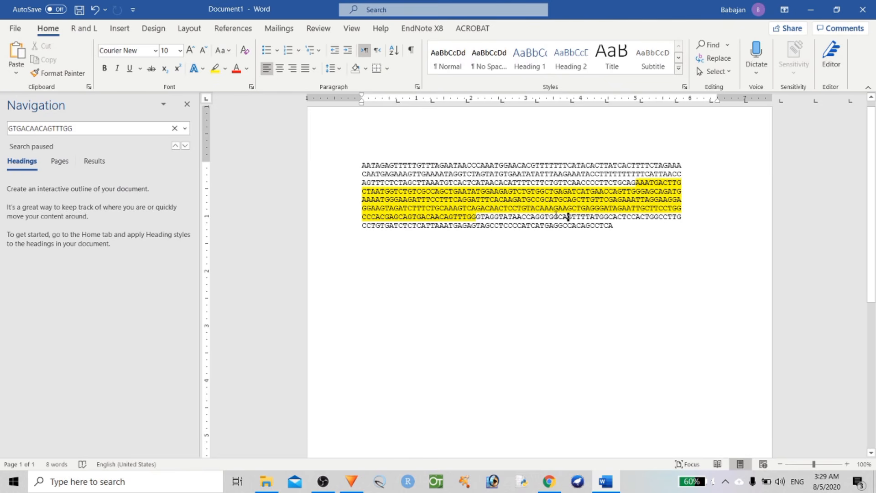
# Compare the Primer-BLAST primer ranges and product size settings with the highlighted exon sequence in Word.
pyautogui.click(549, 482)
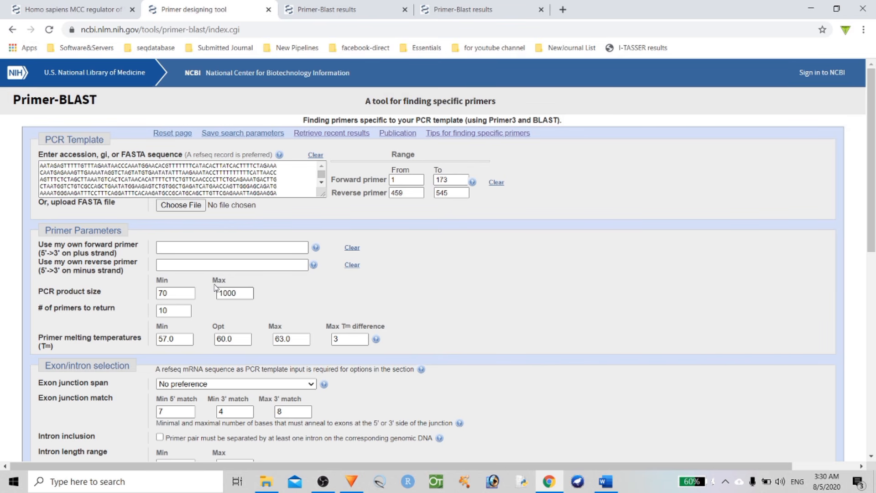
pyautogui.scroll(-1, 216, 287)
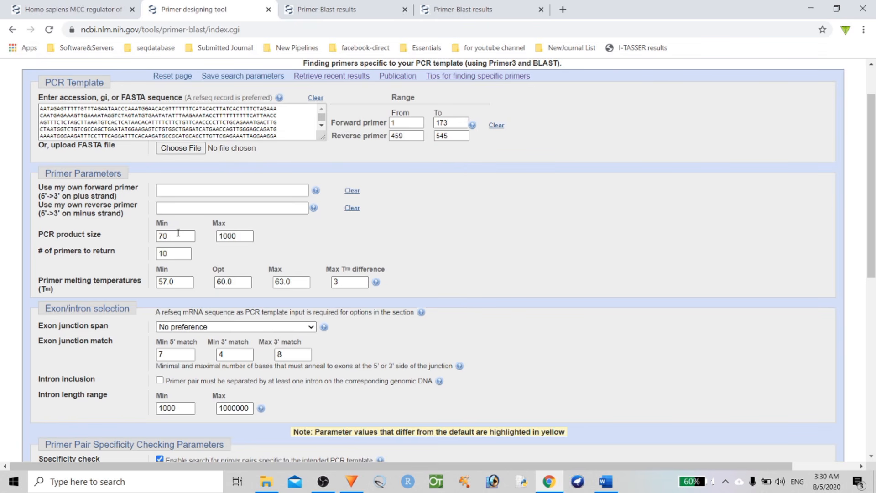
pyautogui.click(612, 487)
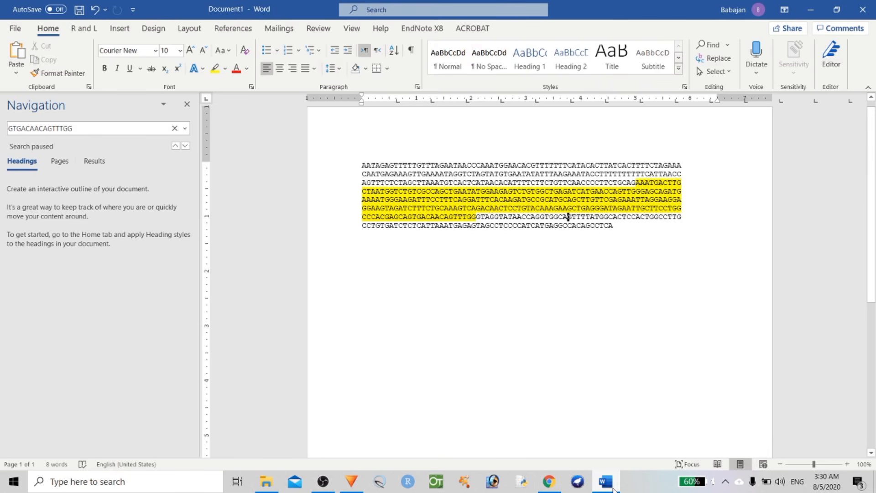
pyautogui.click(612, 487)
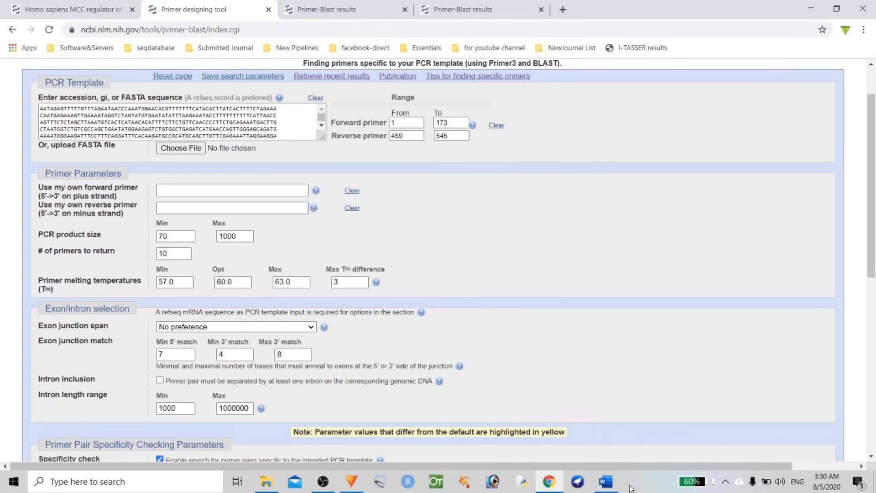
pyautogui.click(611, 487)
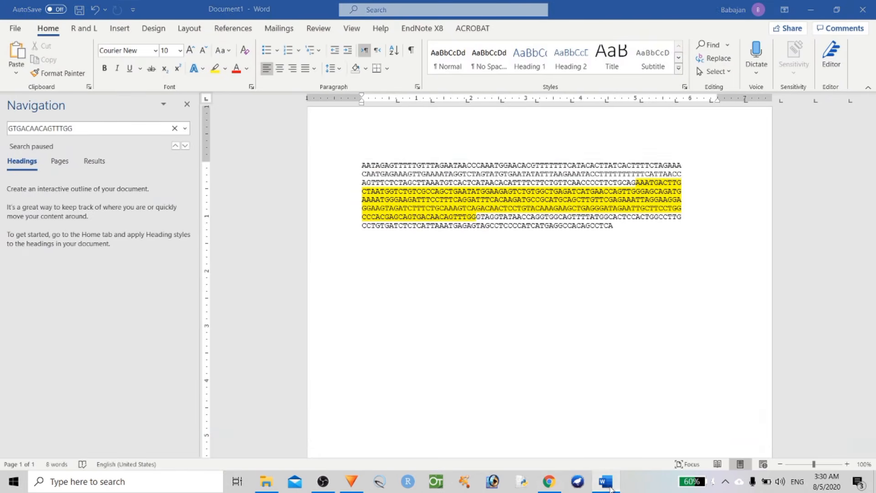
pyautogui.click(613, 483)
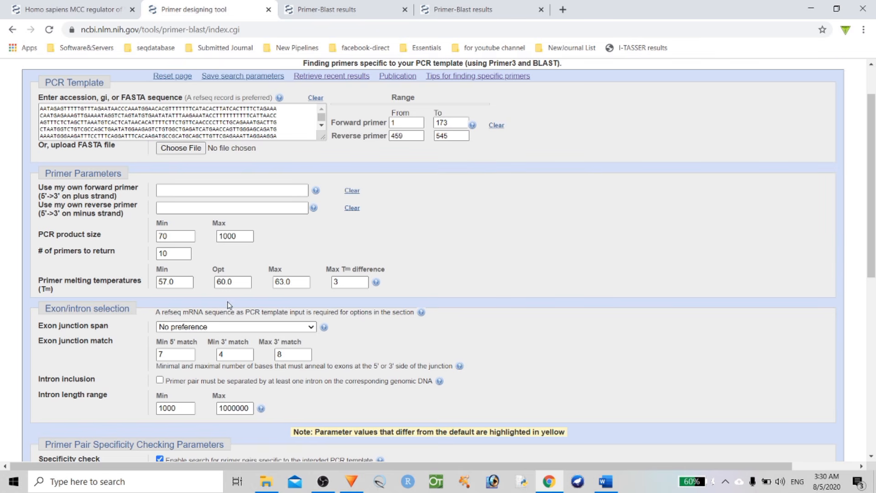
# Choose nr as the database for the primer pair specificity check in Primer-BLAST.
pyautogui.scroll(-3, 208, 274)
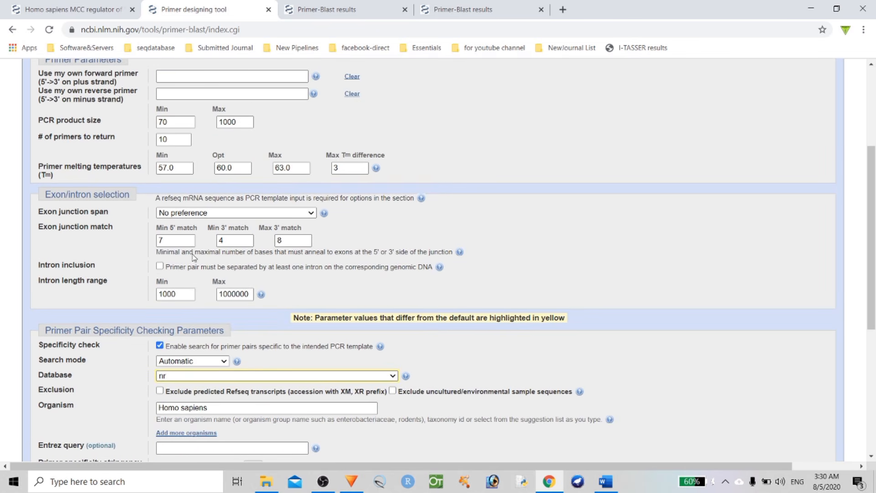
pyautogui.scroll(-5, 194, 258)
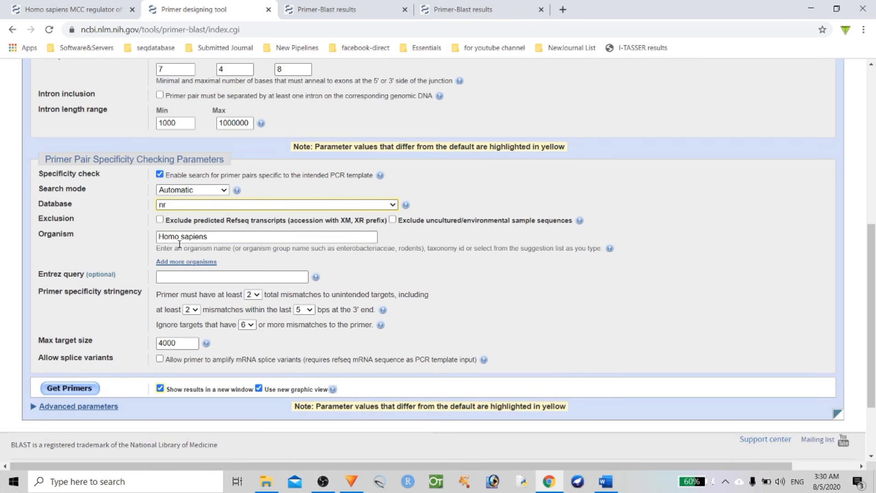
pyautogui.click(178, 206)
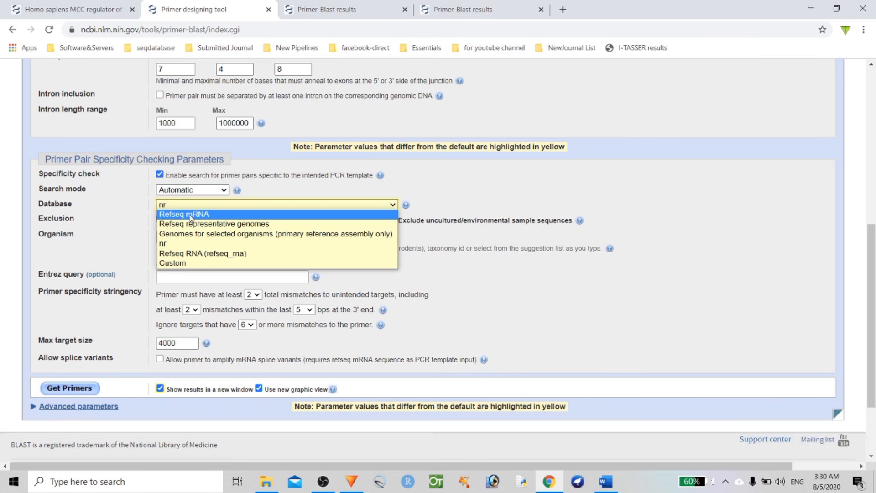
pyautogui.click(188, 244)
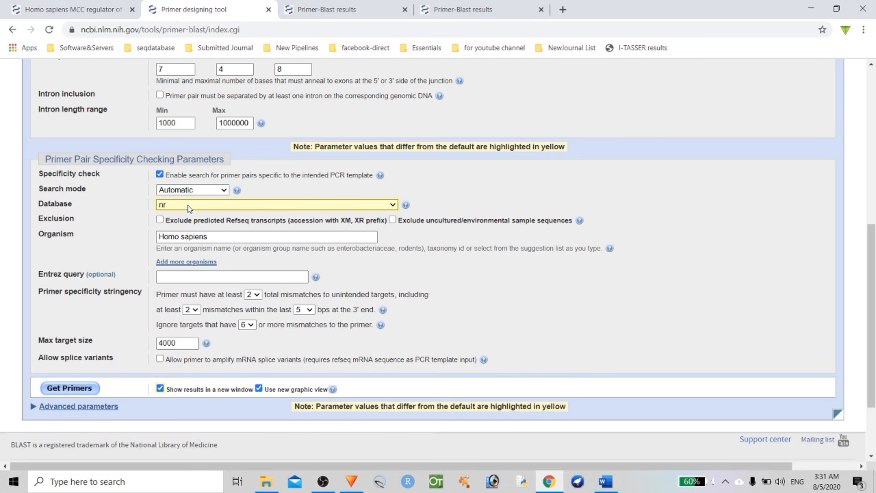
pyautogui.click(191, 204)
pyautogui.click(191, 203)
pyautogui.click(191, 204)
pyautogui.click(191, 205)
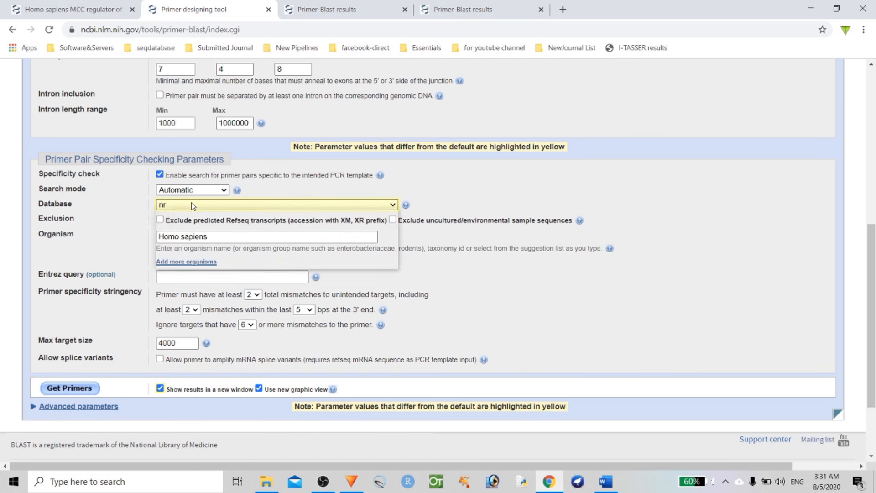
# Run the primer search and submit NG_012265.1, the MCC RefSeqGene on chromosome 5, as the intended target.
pyautogui.click(81, 388)
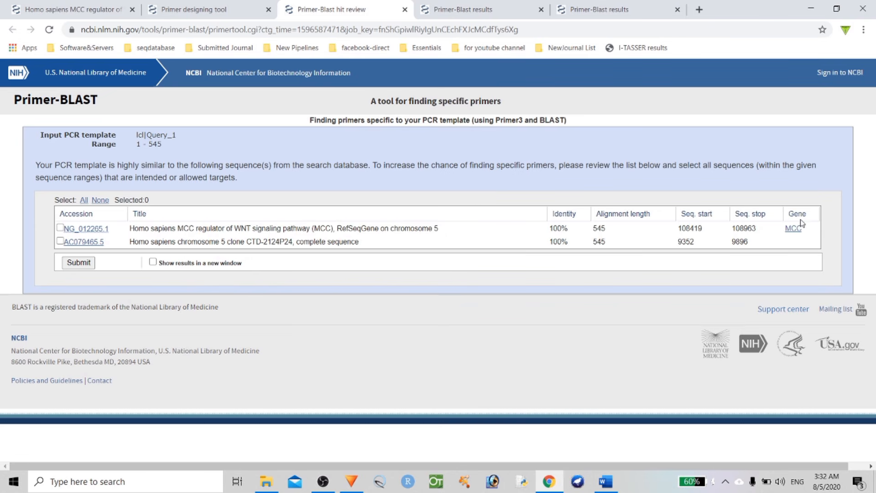
pyautogui.click(60, 227)
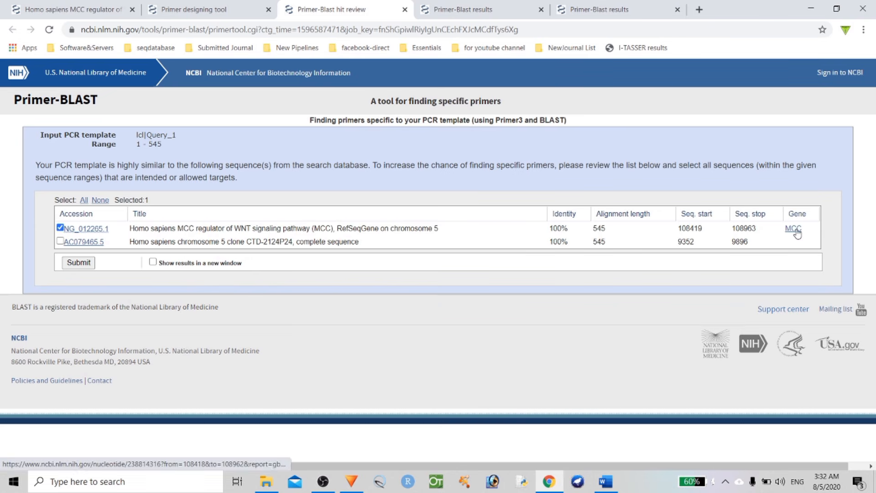
pyautogui.click(88, 264)
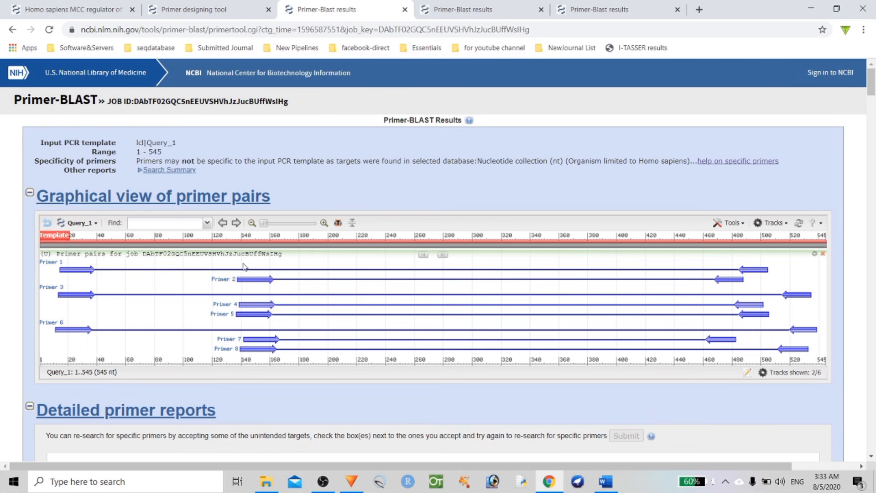
# Select primer pair 1 in the graphical view and copy its forward primer sequence TTAGAATAACCCAAATGGAACACG from the detailed report.
pyautogui.scroll(-1, 411, 283)
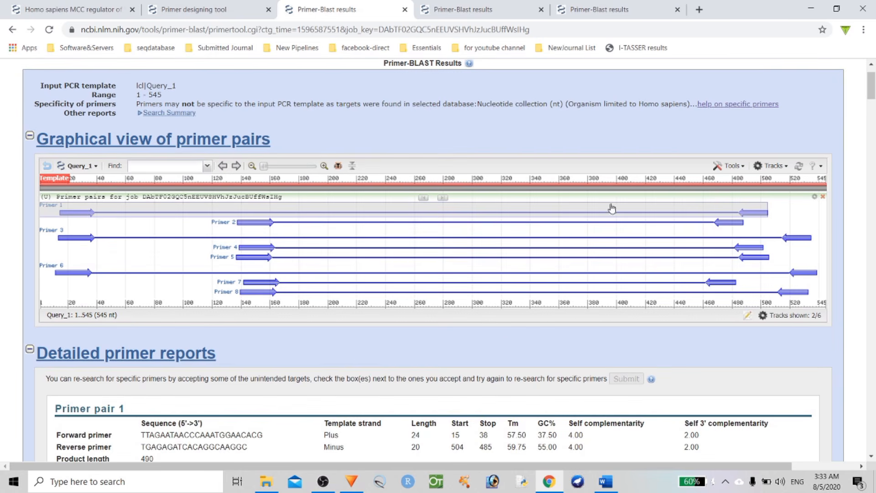
pyautogui.click(85, 219)
pyautogui.scroll(-1, 146, 388)
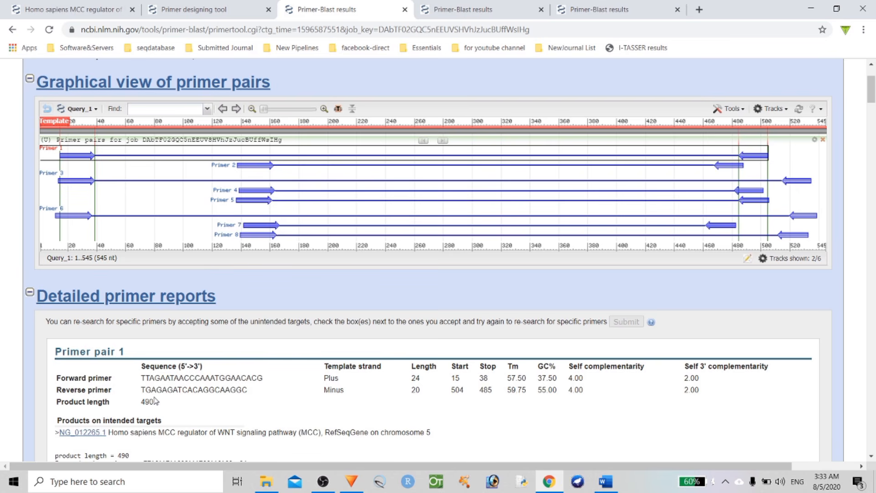
pyautogui.moveTo(157, 404); pyautogui.dragTo(143, 400)
pyautogui.moveTo(141, 378); pyautogui.dragTo(261, 378)
pyautogui.hotkey('ctrl', 'c')
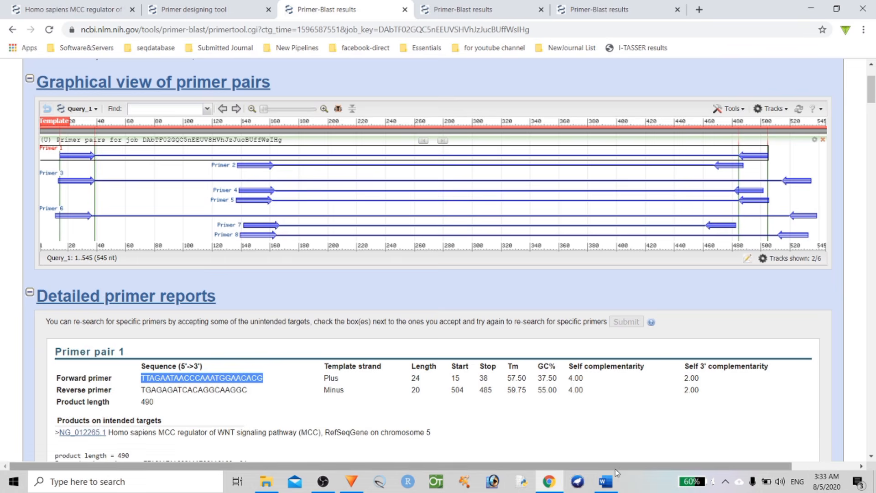
# Find the forward primer TTAGAATAACCCAAATGGAACACG in the Word sequence and highlight it in pink.
pyautogui.click(610, 483)
pyautogui.hotkey('ctrl', 'f')
pyautogui.hotkey('ctrl', 'v')
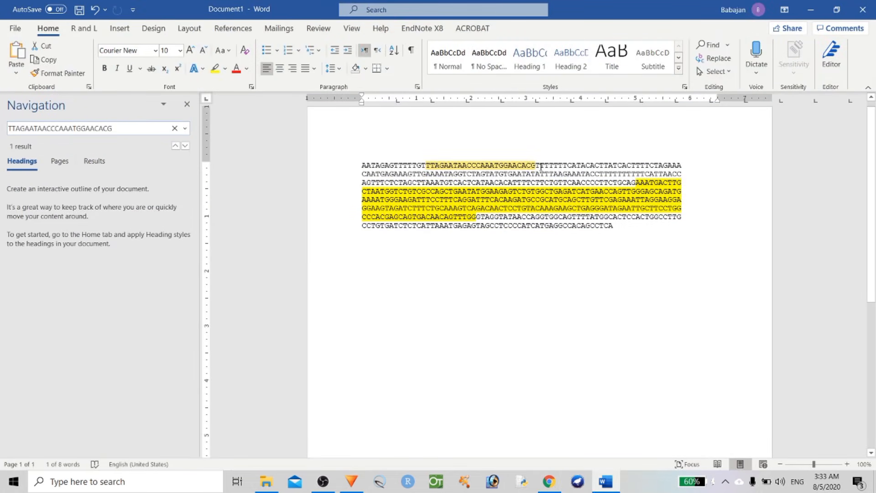
pyautogui.click(536, 167)
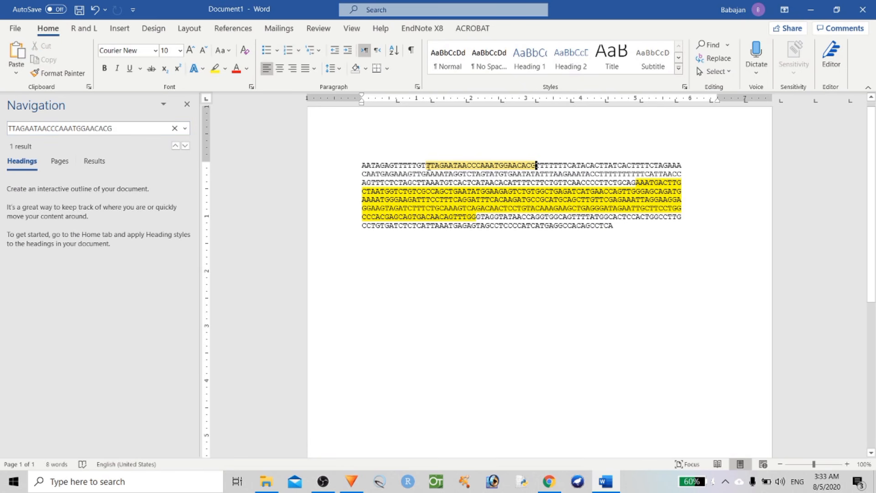
pyautogui.keyDown('shift'); pyautogui.click(427, 165); pyautogui.keyUp('shift')
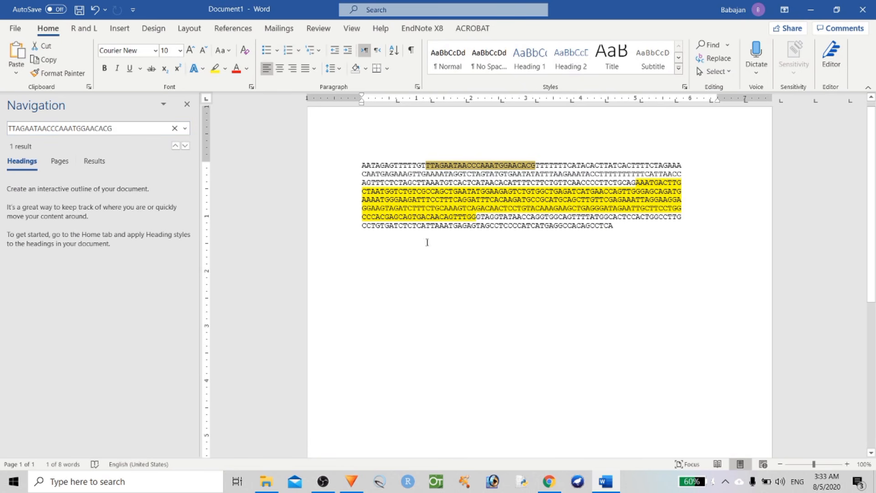
pyautogui.click(225, 69)
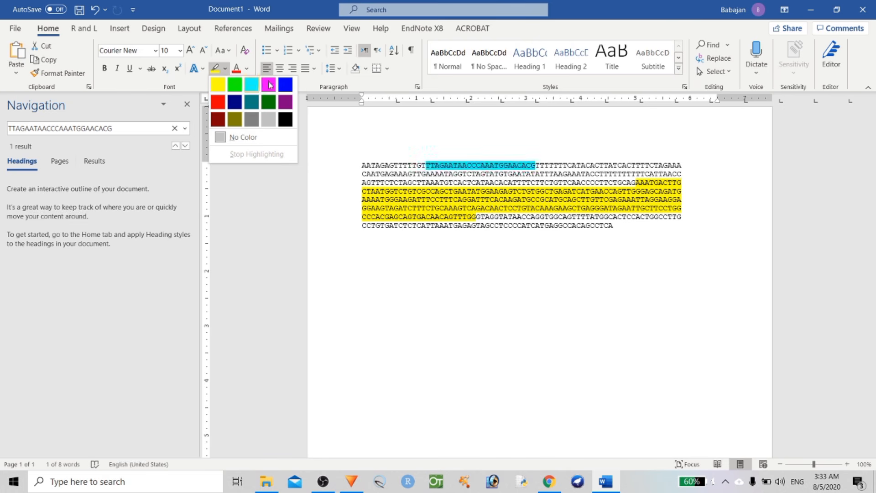
pyautogui.click(268, 85)
pyautogui.click(563, 314)
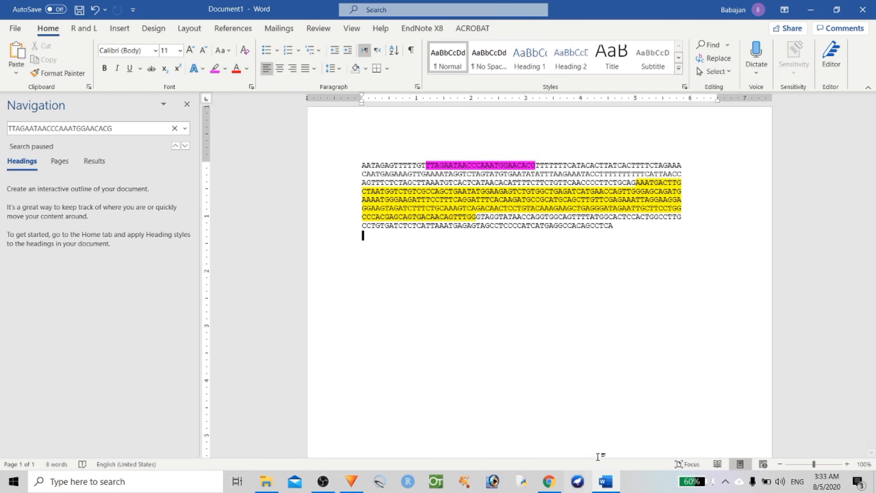
pyautogui.click(549, 482)
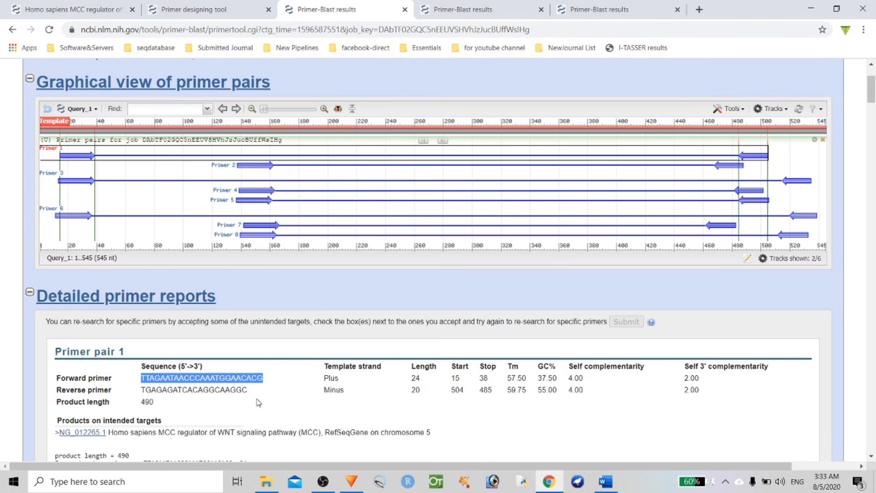
pyautogui.moveTo(249, 391); pyautogui.dragTo(142, 391)
pyautogui.click(245, 358)
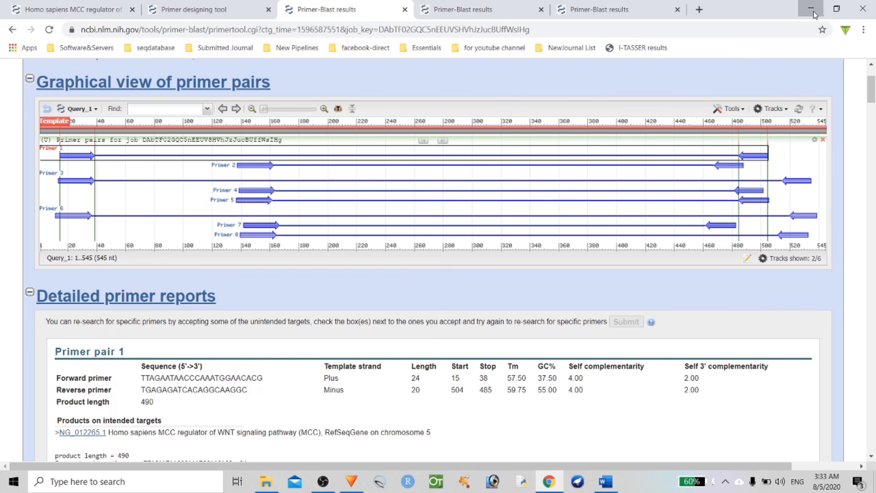
pyautogui.click(811, 9)
pyautogui.hotkey('ctrl', 'f')
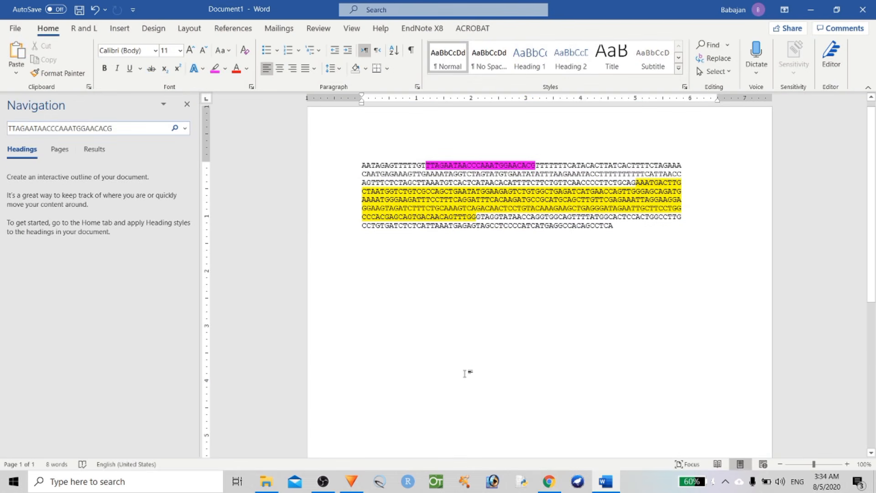
pyautogui.press('Return')
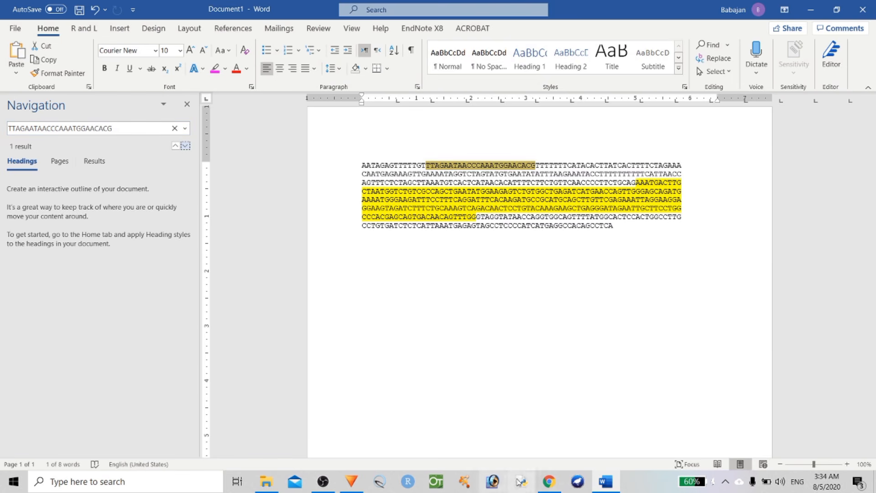
# Copy the reverse primer sequence TGAGAGATCACAGGCAAGGC of primer pair 1 from the Primer-BLAST report.
pyautogui.click(548, 481)
pyautogui.moveTo(247, 390)
pyautogui.mouseDown()
pyautogui.moveTo(141, 395)
pyautogui.moveTo(248, 390)
pyautogui.mouseUp()
pyautogui.rightClick(149, 390)
pyautogui.click(142, 391)
pyautogui.rightClick(232, 389)
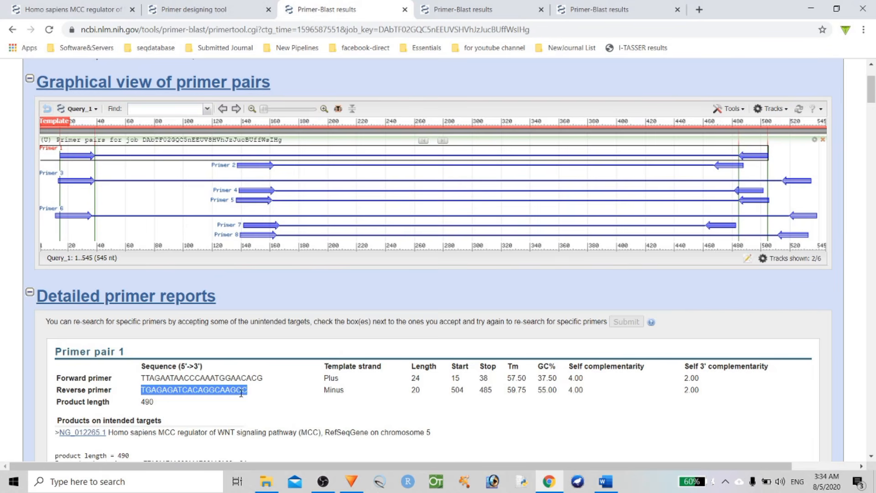
pyautogui.click(250, 396)
# Open the bioinformatics.org Reverse Complement tool in a new browser tab.
pyautogui.click(698, 9)
pyautogui.write('reve')
pyautogui.press('BackSpace')
pyautogui.press('BackSpace')
pyautogui.write('ver')
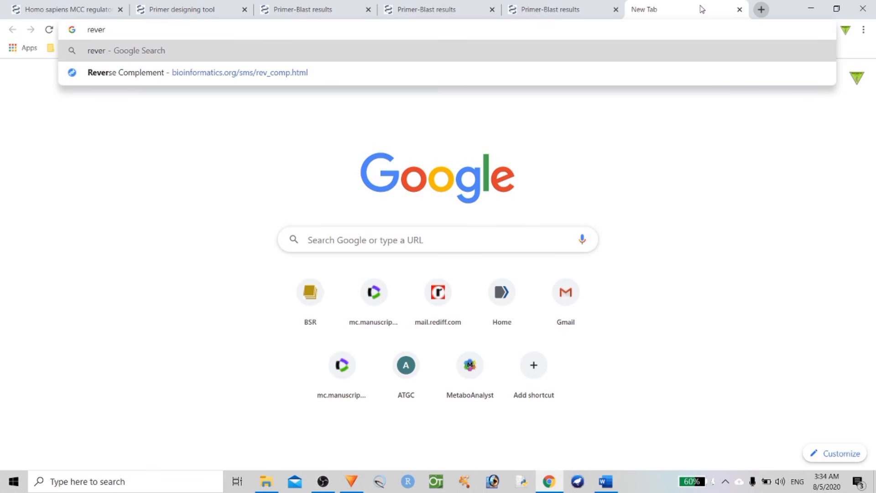
pyautogui.press('Down')
pyautogui.press('Return')
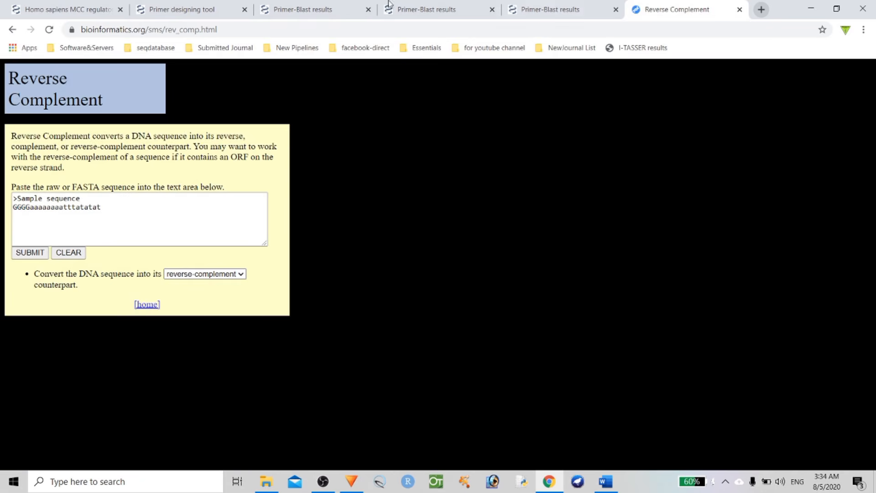
# Search Google for "reverse complement" and open the Bioinformatics.org Reverse Complement result.
pyautogui.click(225, 28)
pyautogui.write('reverse complemen')
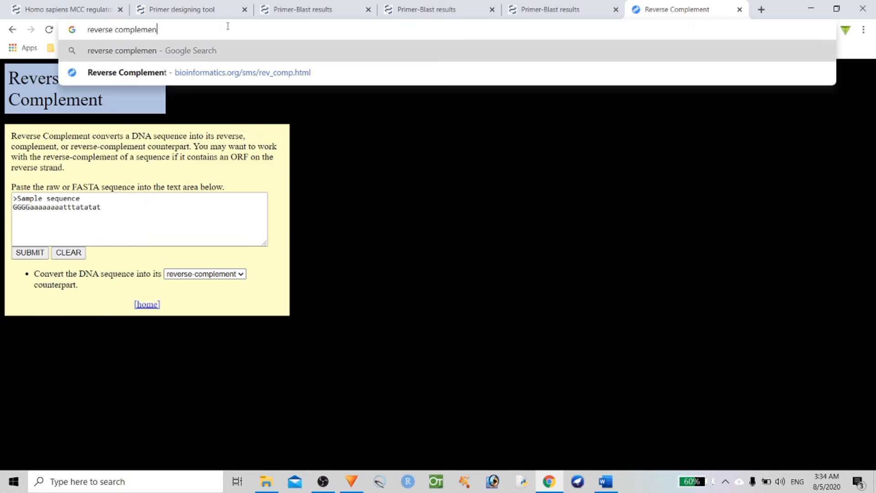
pyautogui.write('t')
pyautogui.press('Return')
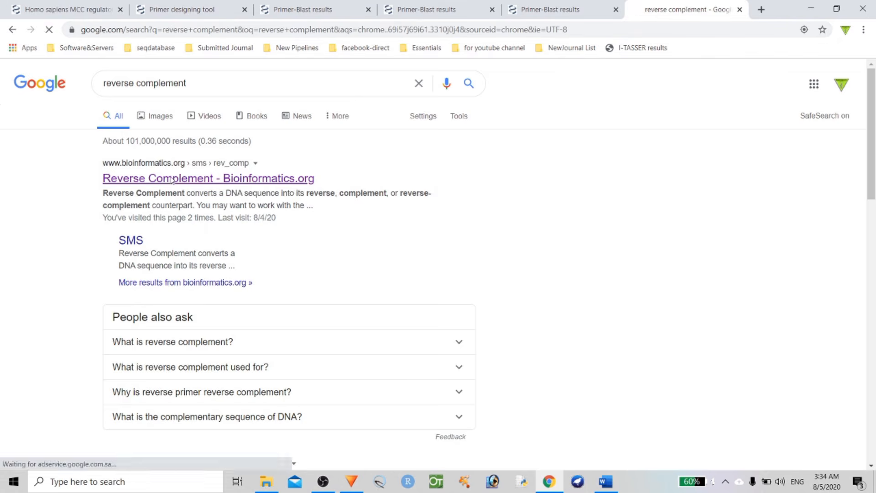
pyautogui.click(172, 180)
# Convert the reverse primer TGAGAGATCACAGGCAAGGC into its reverse-complement and copy the resulting sequence GCCTTGCCTGTGATCTCTCA.
pyautogui.moveTo(162, 233); pyautogui.dragTo(3, 178)
pyautogui.hotkey('ctrl', 'v')
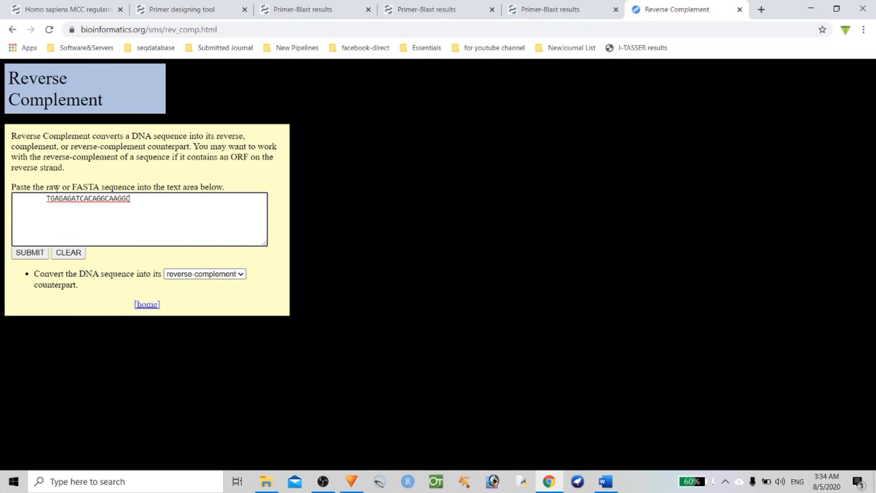
pyautogui.moveTo(44, 200); pyautogui.dragTo(2, 209)
pyautogui.press('BackSpace')
pyautogui.click(43, 253)
pyautogui.moveTo(94, 99); pyautogui.dragTo(4, 122)
pyautogui.hotkey('ctrl', 'c')
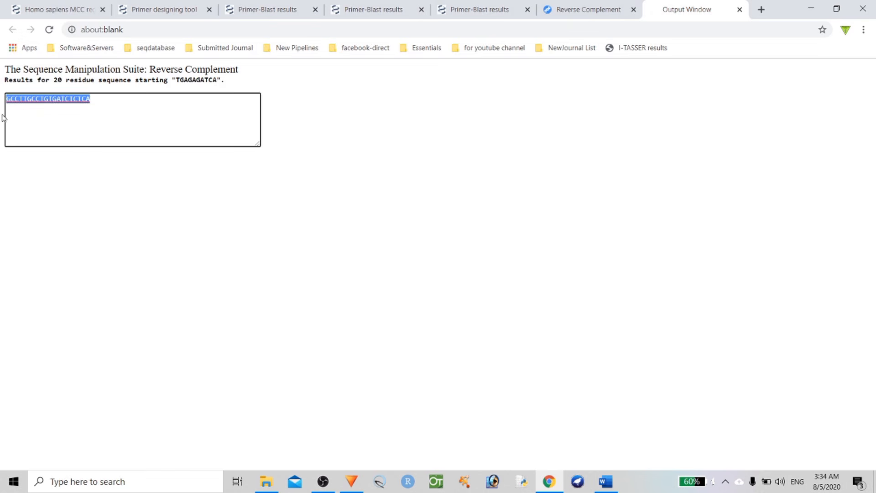
# Search the Word document for the reverse-complemented primer sequence GCCTTGCCTGTGATCTCTCA.
pyautogui.click(810, 8)
pyautogui.click(482, 371)
pyautogui.hotkey('ctrl', 'f')
pyautogui.hotkey('ctrl', 'v')
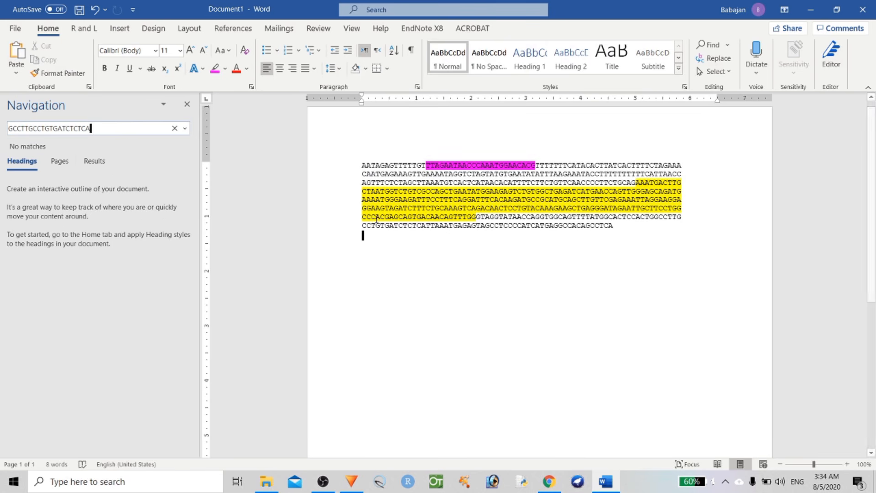
# Highlight the reverse primer site GCCTTGCCTGTGATCTCTCA downstream of the yellow exon in pink.
pyautogui.click(657, 218)
pyautogui.hotkey('shift', 'Right')
pyautogui.hotkey('shift', 'Right')
pyautogui.hotkey('shift', 'Right')
pyautogui.hotkey('shift', 'Right')
pyautogui.hotkey('shift', 'Right')
pyautogui.hotkey('shift', 'Right')
pyautogui.hotkey('shift', 'Right')
pyautogui.hotkey('shift', 'Right')
pyautogui.hotkey('shift', 'Right')
pyautogui.hotkey('shift', 'Right')
pyautogui.hotkey('shift', 'Right')
pyautogui.hotkey('shift', 'Right')
pyautogui.hotkey('shift', 'Right')
pyautogui.hotkey('shift', 'Right')
pyautogui.hotkey('shift', 'Right')
pyautogui.hotkey('shift', 'Right')
pyautogui.hotkey('shift', 'Right')
pyautogui.hotkey('shift', 'Right')
pyautogui.hotkey('shift', 'Right')
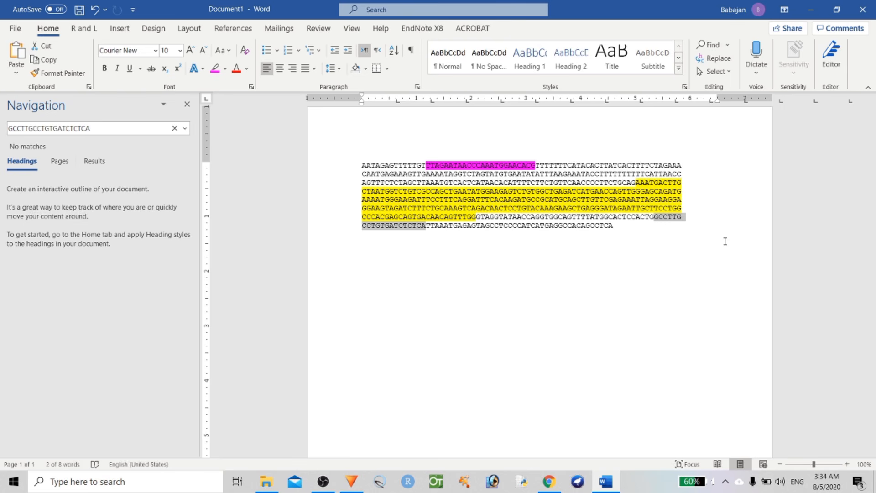
pyautogui.click(215, 69)
# Below the sequence, add the reverse-complemented primer GCCTTGCCTGTGATCTCTCA with the heading "Rev" above it.
pyautogui.click(510, 324)
pyautogui.press('Return')
pyautogui.press('Return')
pyautogui.press('Return')
pyautogui.press('Return')
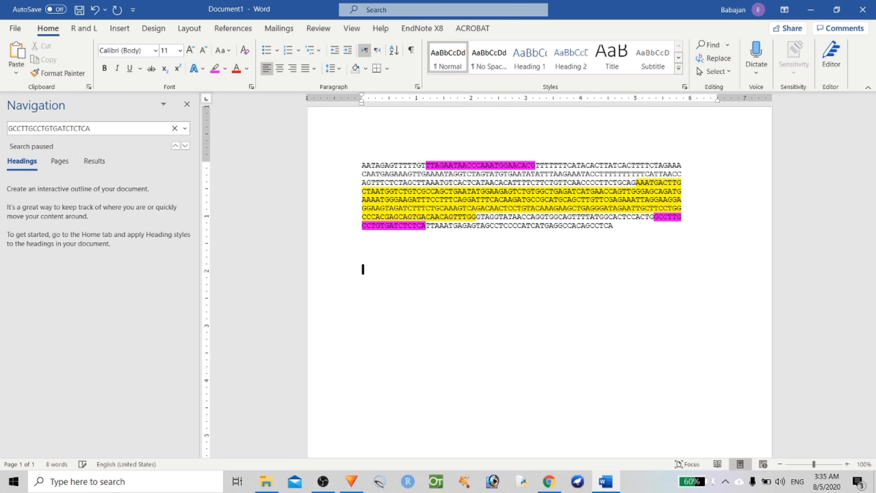
pyautogui.write('GCCTTGCCTGTGATCTCA')
pyautogui.press('Up')
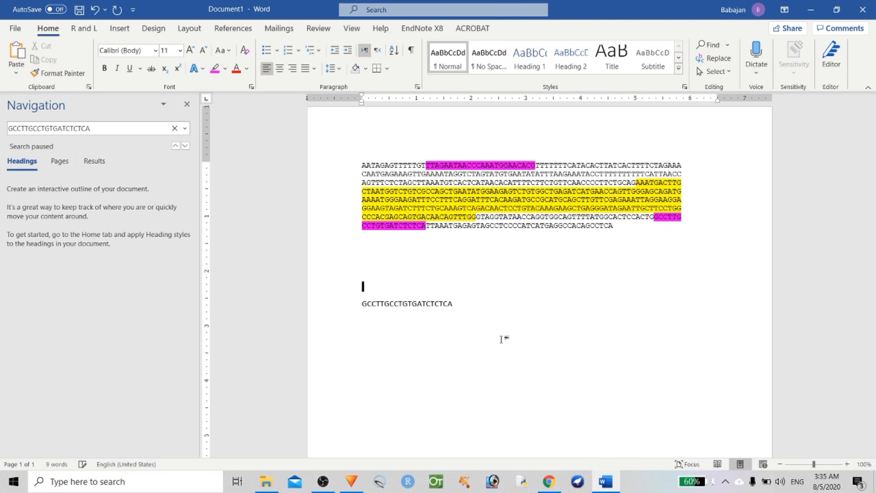
pyautogui.write('RE')
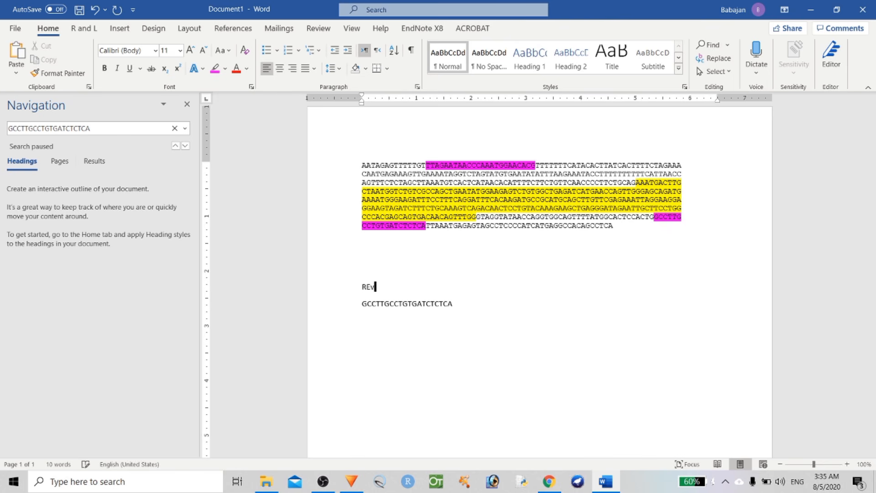
pyautogui.press('BackSpace')
pyautogui.write('ev')
# Add a "Fwd" heading above Rev and copy the pink forward primer site TTAGAATAACCCAAATGGAACACG beneath it.
pyautogui.press('Up')
pyautogui.write('Fwd')
pyautogui.press('Return')
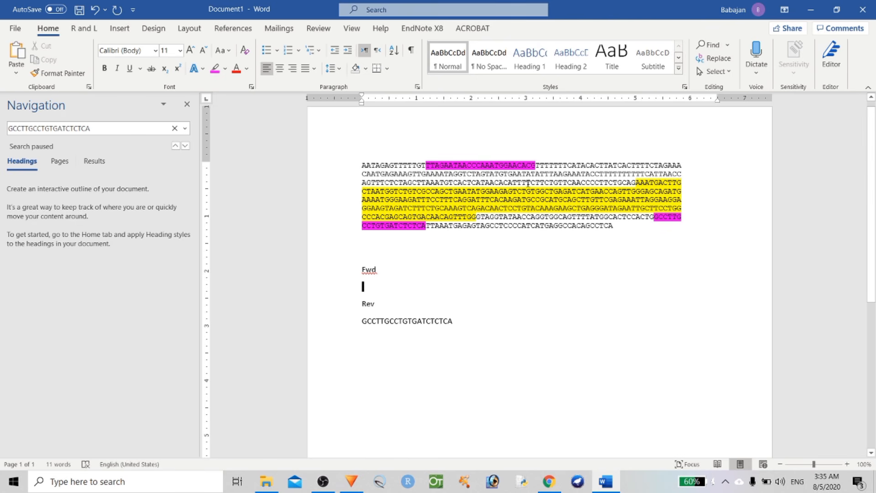
pyautogui.moveTo(535, 165); pyautogui.dragTo(425, 165)
pyautogui.hotkey('ctrl', 'c')
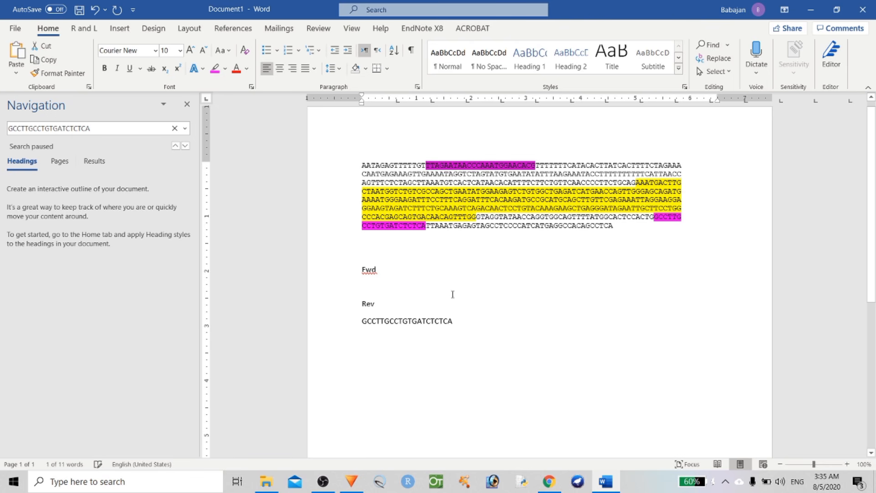
pyautogui.click(377, 283)
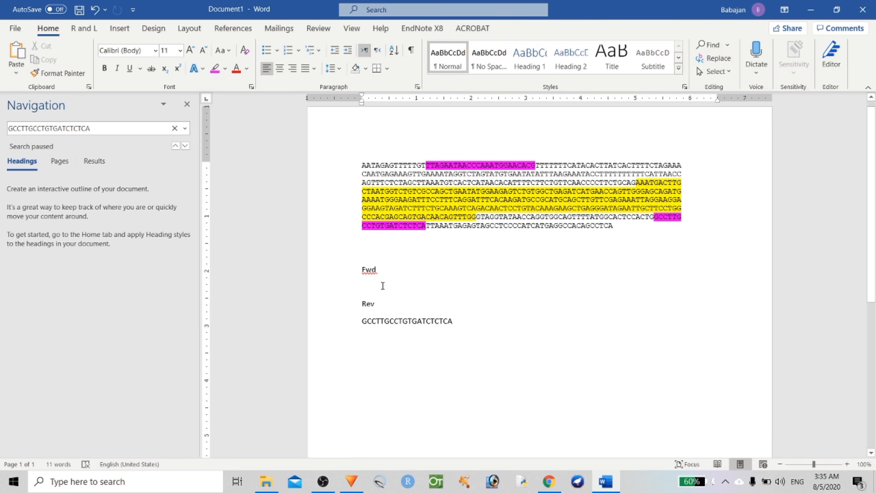
pyautogui.hotkey('ctrl', 'v')
# Switch to Chrome, search Google for "primer stat" and open the sites.ualberta.ca PCR Primer Stats page.
pyautogui.hotkey('alt', 'Tab')
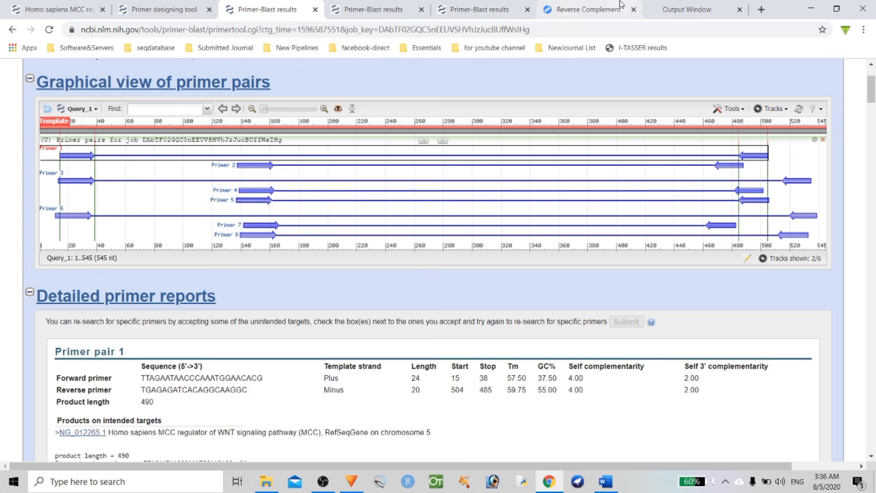
pyautogui.click(656, 7)
pyautogui.click(646, 30)
pyautogui.write('primer stat')
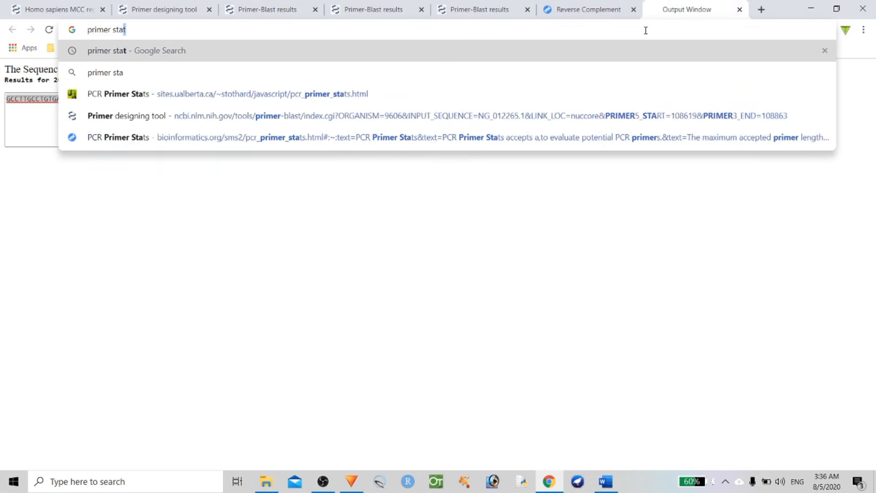
pyautogui.press('Return')
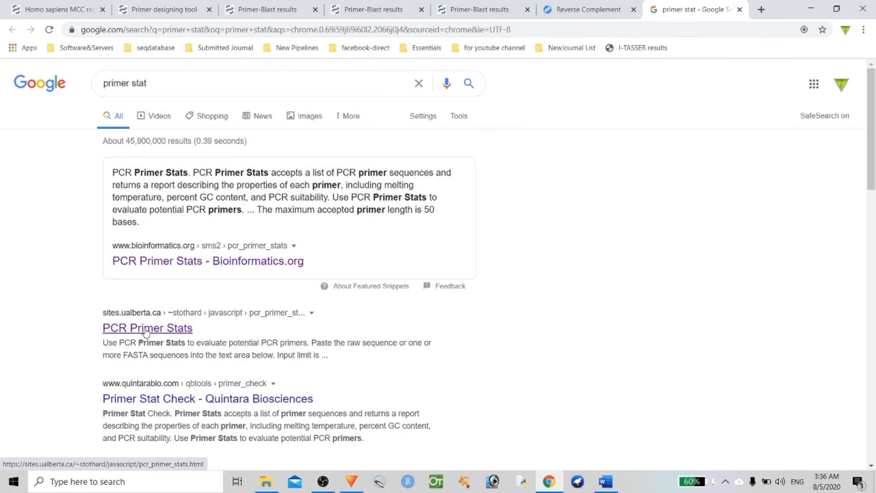
pyautogui.click(145, 332)
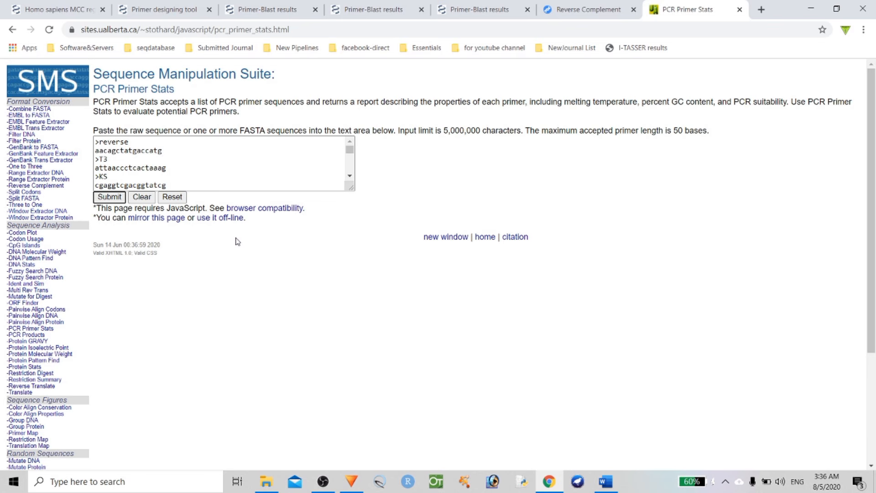
# Replace the sample sequences in PCR Primer Stats with the FASTA headers ">fwd" and ">rev".
pyautogui.click(191, 166)
pyautogui.hotkey('ctrl', 'a')
pyautogui.write('>')
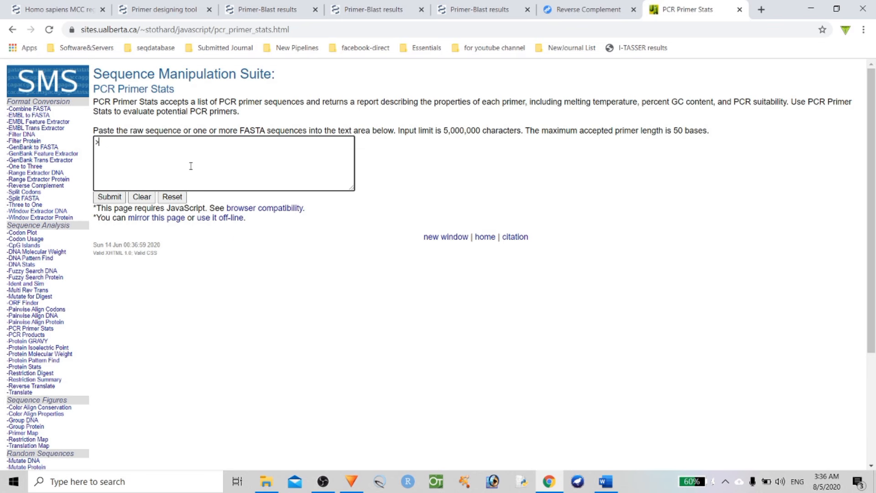
pyautogui.write('fwd  >rev')
# Copy the forward primer TTAGAATAACCCAAATGGAACACG from Word and insert it under the >fwd header in PCR Primer Stats.
pyautogui.click(605, 481)
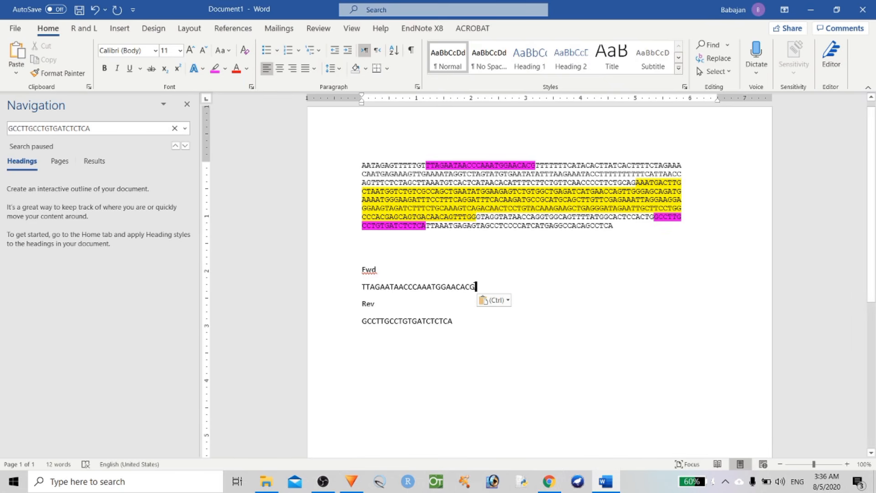
pyautogui.moveTo(478, 287); pyautogui.dragTo(362, 287)
pyautogui.hotkey('ctrl', 'c')
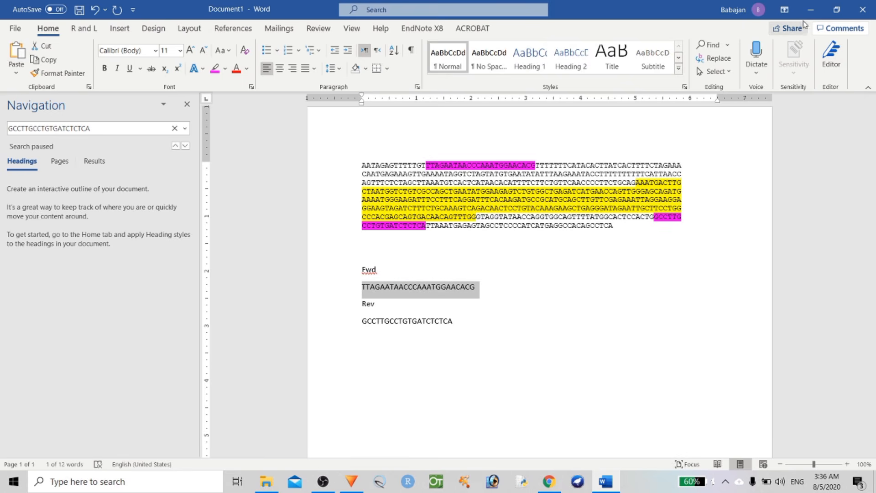
pyautogui.click(810, 10)
pyautogui.click(112, 141)
pyautogui.press('Return')
pyautogui.hotkey('ctrl', 'v')
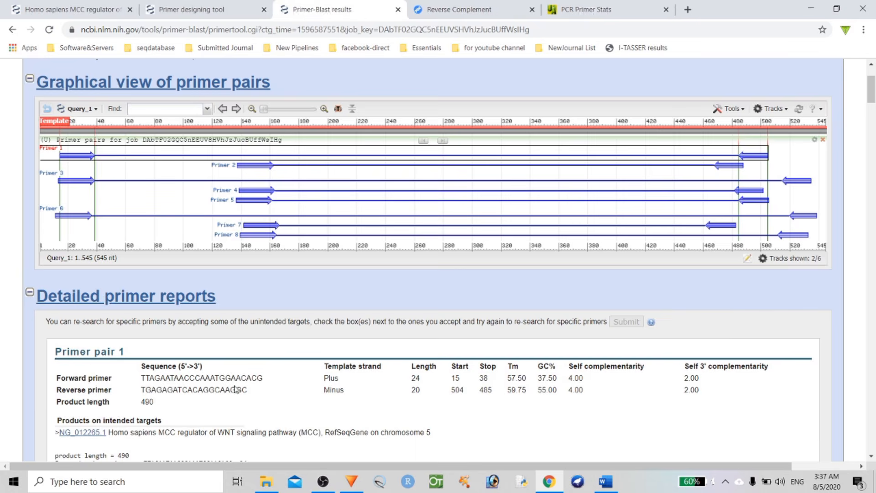
# Copy primer pair 1's reverse primer TGAGAGATCACAGGCAAGGC from the Primer-BLAST results and insert it under the >rev header.
pyautogui.moveTo(247, 389); pyautogui.dragTo(143, 389)
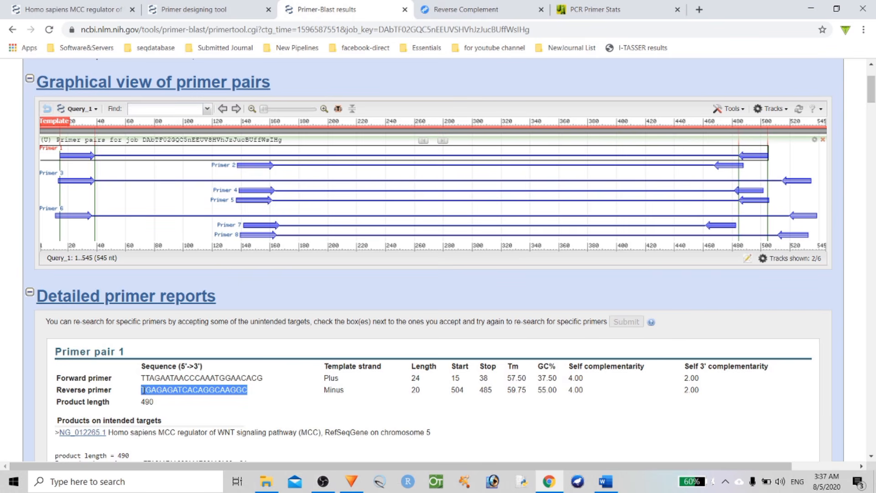
pyautogui.rightClick(143, 390)
pyautogui.click(175, 400)
pyautogui.click(175, 400)
pyautogui.click(622, 6)
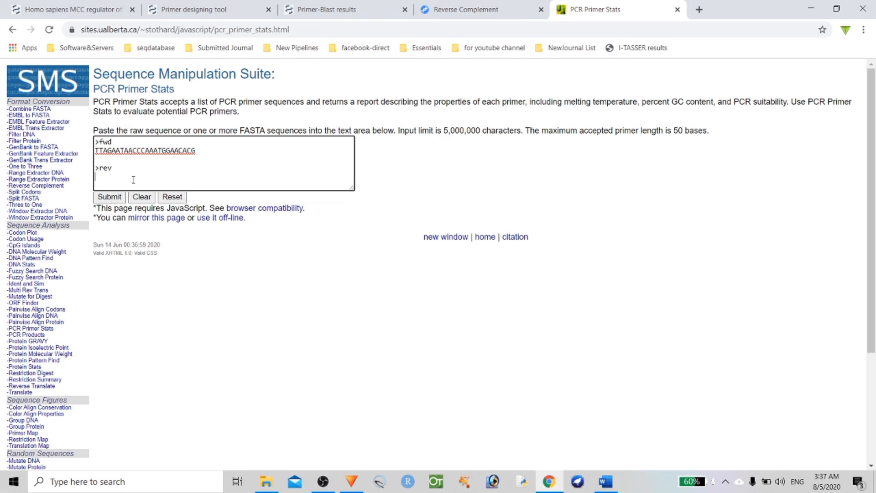
pyautogui.hotkey('ctrl', 'v')
# Submit both primers for analysis and maximize the PCR Primer Stats results window.
pyautogui.click(109, 196)
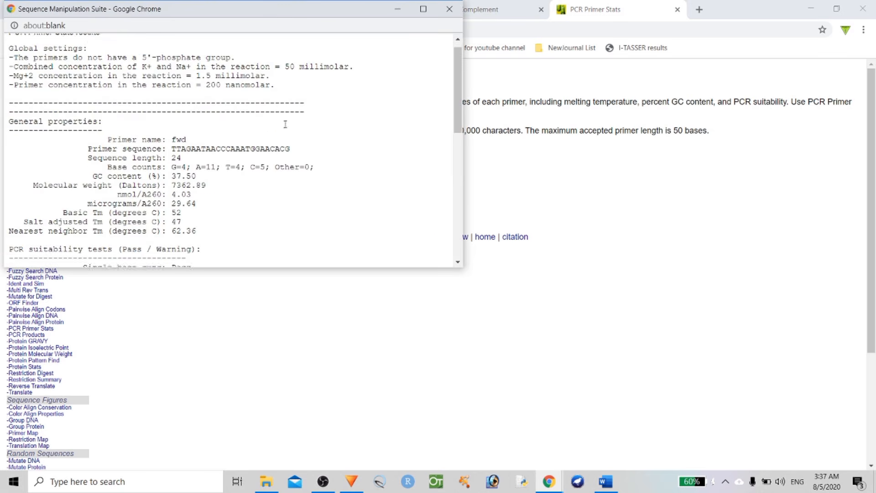
pyautogui.scroll(-4, 285, 123)
pyautogui.click(423, 9)
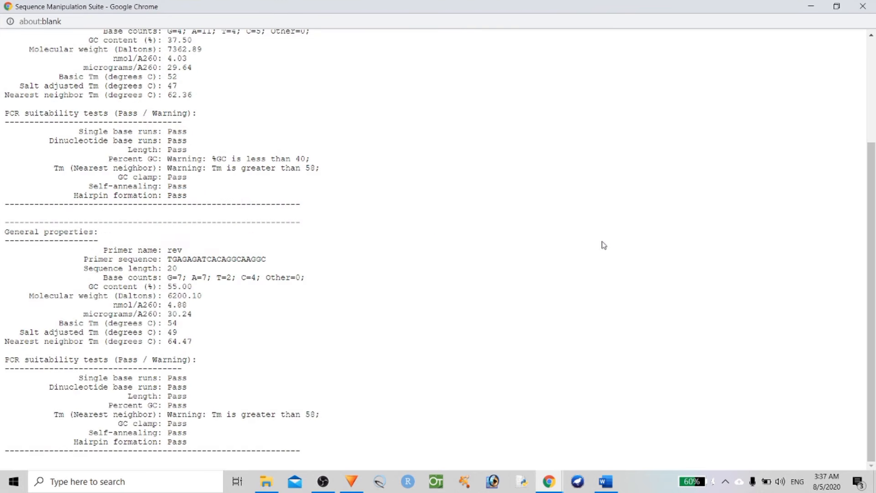
# Examine the PCR suitability tests of both primers, especially the forward primer's Percent GC and nearest-neighbor Tm entries.
pyautogui.scroll(10, 553, 288)
pyautogui.scroll(-10, 554, 287)
pyautogui.scroll(3, 278, 302)
pyautogui.scroll(-3, 272, 301)
pyautogui.scroll(3, 416, 337)
pyautogui.scroll(-3, 397, 344)
pyautogui.scroll(3, 360, 341)
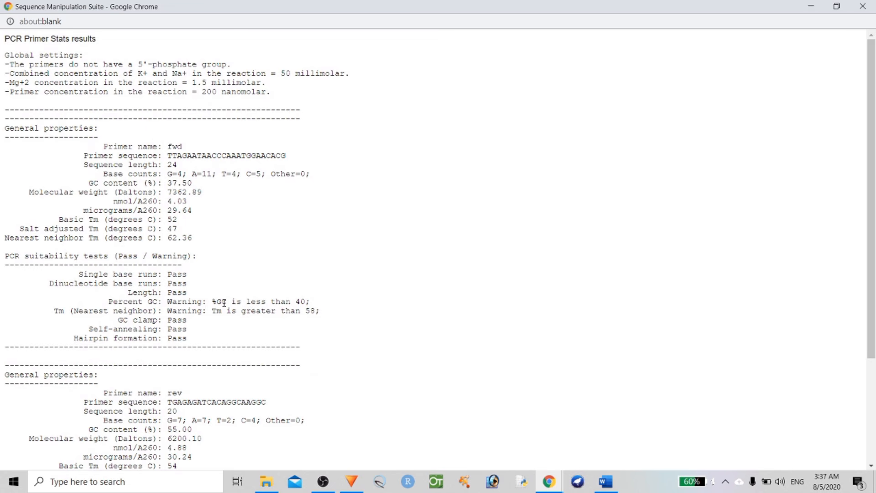
pyautogui.moveTo(172, 312); pyautogui.dragTo(330, 313)
pyautogui.scroll(-3, 373, 327)
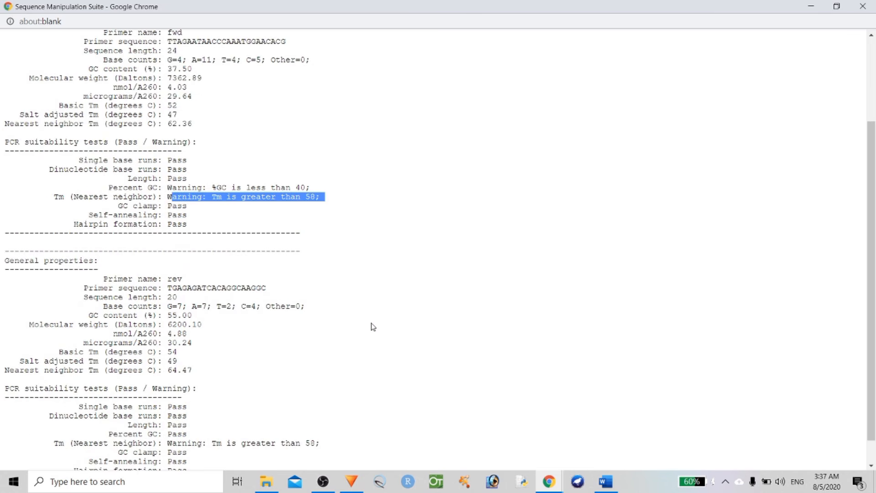
pyautogui.scroll(3, 372, 326)
pyautogui.click(302, 319)
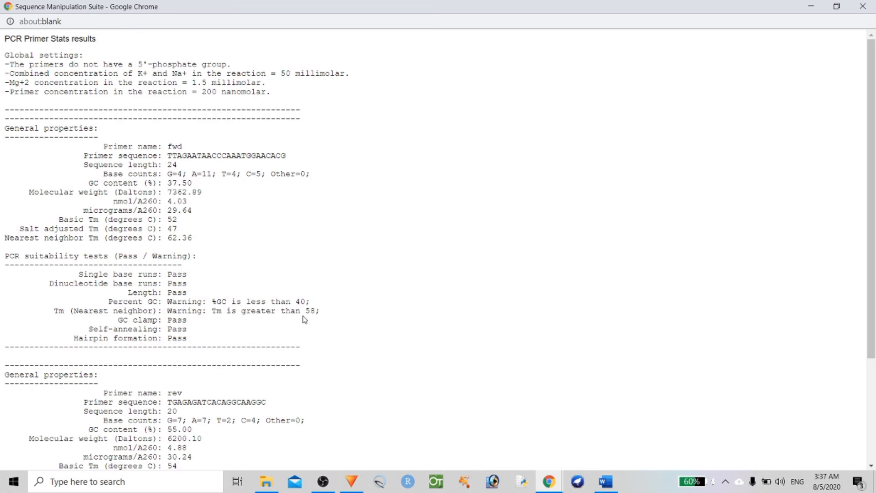
pyautogui.moveTo(329, 314); pyautogui.dragTo(195, 322)
pyautogui.click(172, 312)
pyautogui.moveTo(167, 273); pyautogui.dragTo(183, 294)
pyautogui.click(199, 296)
pyautogui.moveTo(306, 302); pyautogui.dragTo(248, 304)
pyautogui.click(284, 302)
# Switch to Word and count off the bases of the forward primer site that follow its leading TTA.
pyautogui.click(605, 482)
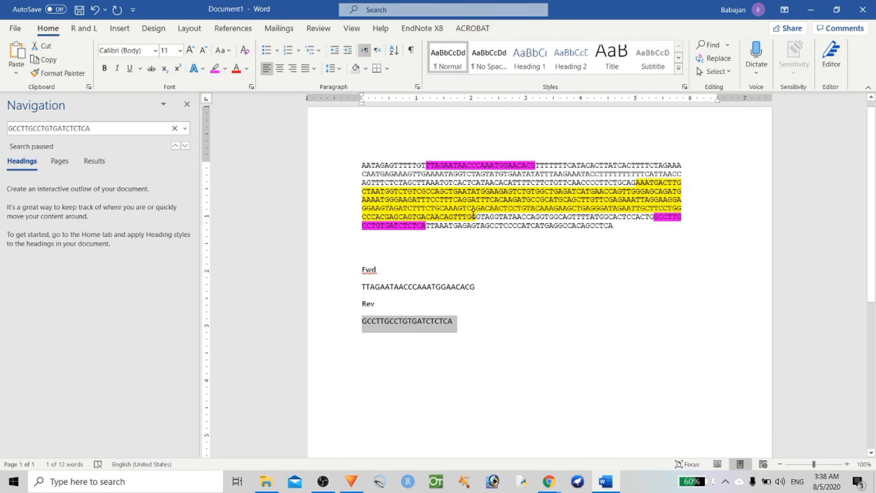
pyautogui.click(436, 165)
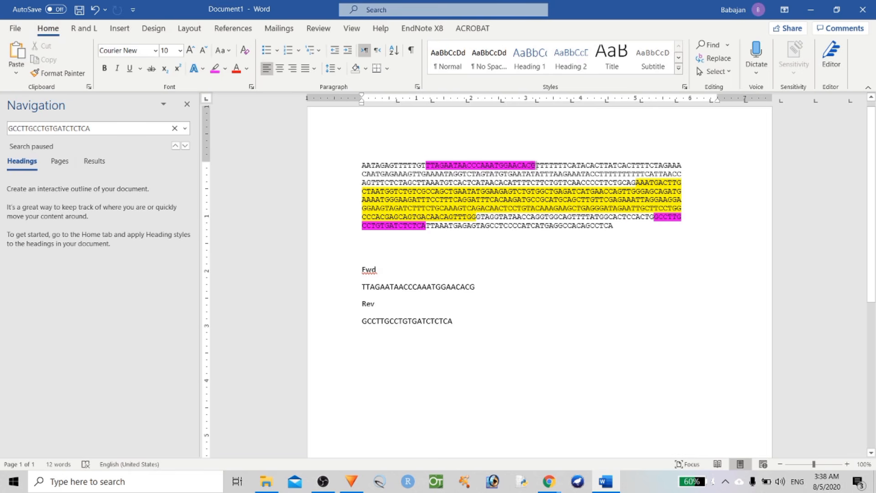
pyautogui.moveTo(536, 166); pyautogui.dragTo(448, 166)
pyautogui.click(448, 166)
pyautogui.hotkey('shift', 'Right')
pyautogui.hotkey('shift', 'Right')
pyautogui.hotkey('shift', 'Right')
pyautogui.hotkey('shift', 'Right')
pyautogui.hotkey('shift', 'Right')
pyautogui.hotkey('shift', 'Right')
pyautogui.hotkey('shift', 'Right')
pyautogui.hotkey('shift', 'Right')
pyautogui.hotkey('shift', 'Right')
pyautogui.hotkey('shift', 'Right')
pyautogui.hotkey('shift', 'Right')
pyautogui.hotkey('shift', 'Right')
pyautogui.hotkey('shift', 'Right')
pyautogui.hotkey('shift', 'Right')
pyautogui.hotkey('shift', 'Right')
pyautogui.hotkey('shift', 'Right')
pyautogui.hotkey('shift', 'Right')
pyautogui.hotkey('shift', 'Right')
pyautogui.hotkey('shift', 'Right')
pyautogui.hotkey('shift', 'Right')
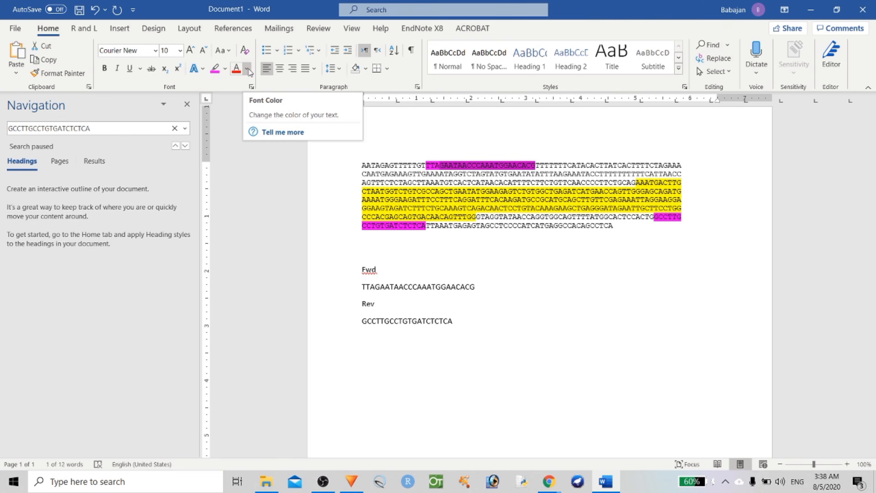
pyautogui.moveTo(549, 481)
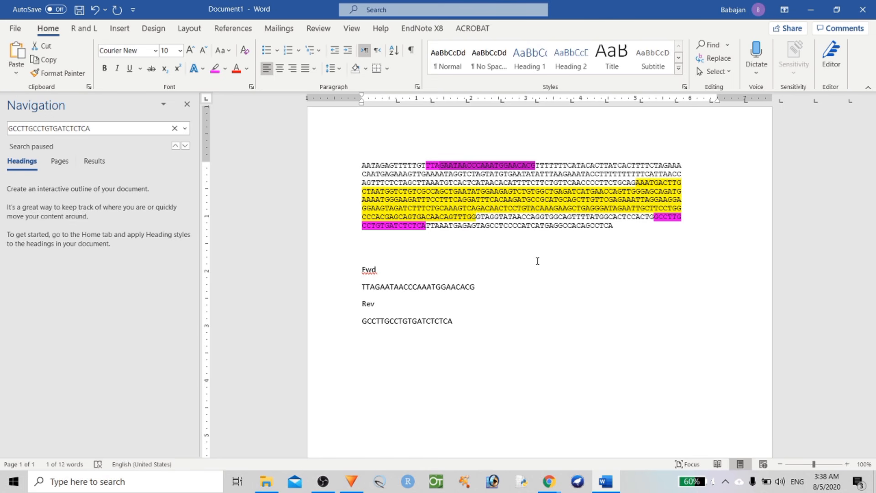
# Highlight the shortened forward primer GAATAACCCAAATGGAACACG, leaving out the leading TTA, in turquoise.
pyautogui.press('Left')
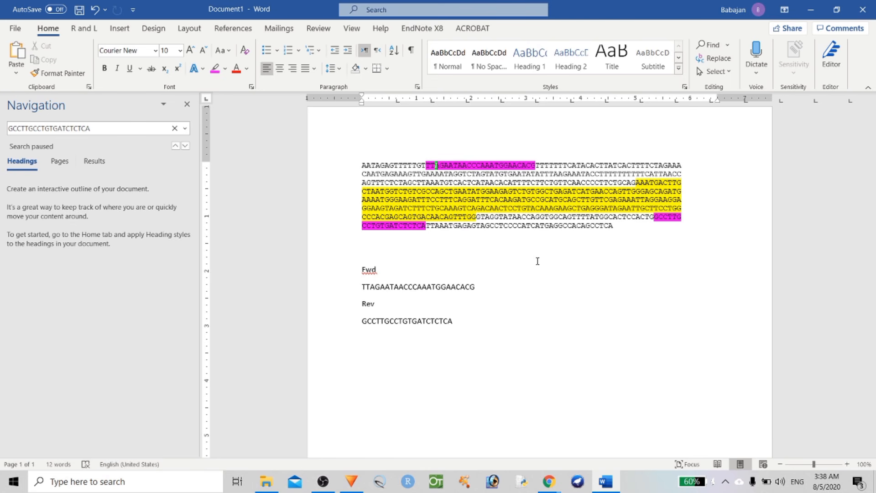
pyautogui.hotkey('shift', 'Right')
pyautogui.hotkey('shift', 'Right')
pyautogui.hotkey('shift', 'Right')
pyautogui.hotkey('shift', 'Right')
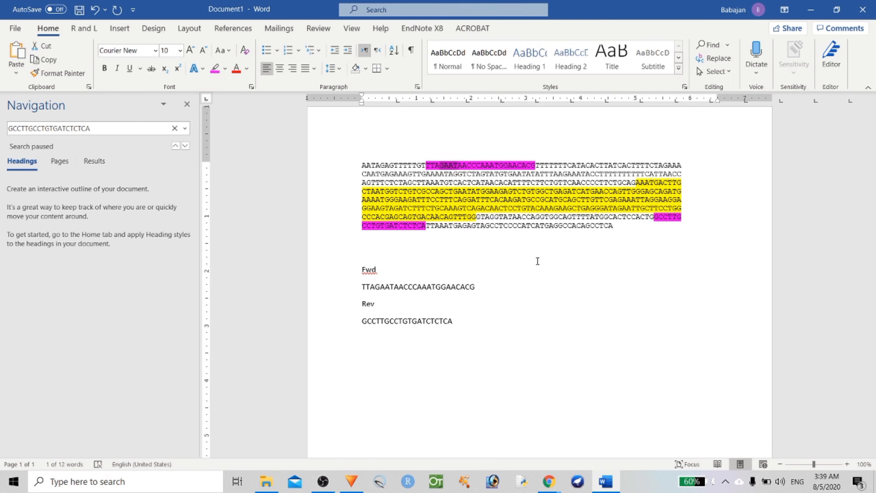
pyautogui.hotkey('shift', 'Right')
pyautogui.hotkey('shift', 'Right')
pyautogui.hotkey('shift', 'Right')
pyautogui.hotkey('shift', 'Right')
pyautogui.hotkey('shift', 'Right')
pyautogui.hotkey('shift', 'Right')
pyautogui.hotkey('shift', 'Right')
pyautogui.hotkey('shift', 'Right')
pyautogui.hotkey('shift', 'Right')
pyautogui.hotkey('shift', 'Right')
pyautogui.hotkey('shift', 'Right')
pyautogui.hotkey('shift', 'Right')
pyautogui.hotkey('shift', 'Right')
pyautogui.hotkey('shift', 'Right')
pyautogui.hotkey('shift', 'Right')
pyautogui.hotkey('shift', 'Right')
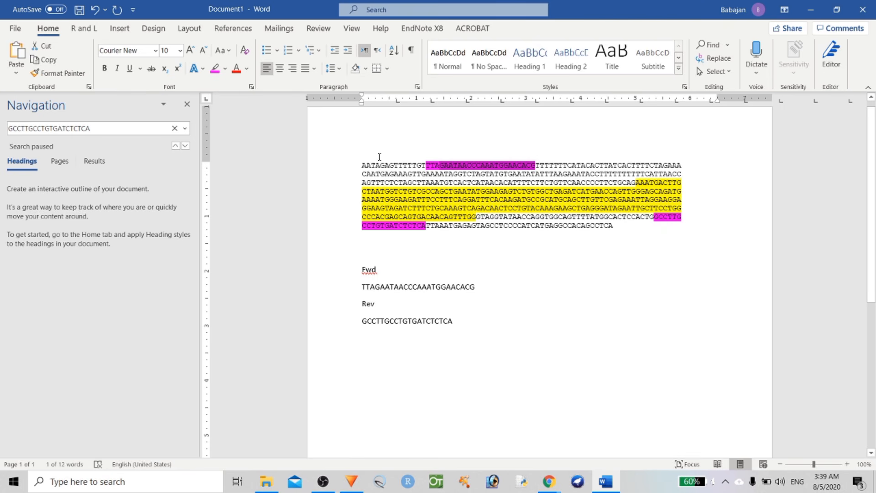
pyautogui.click(225, 69)
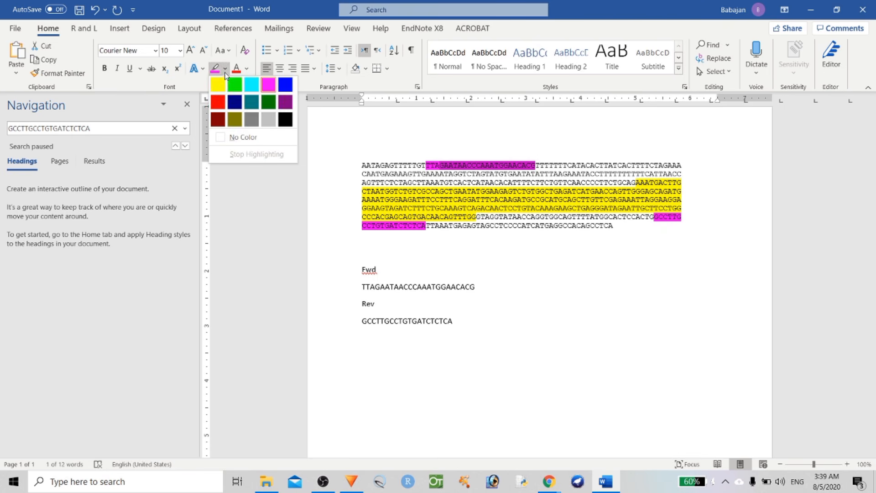
pyautogui.click(251, 85)
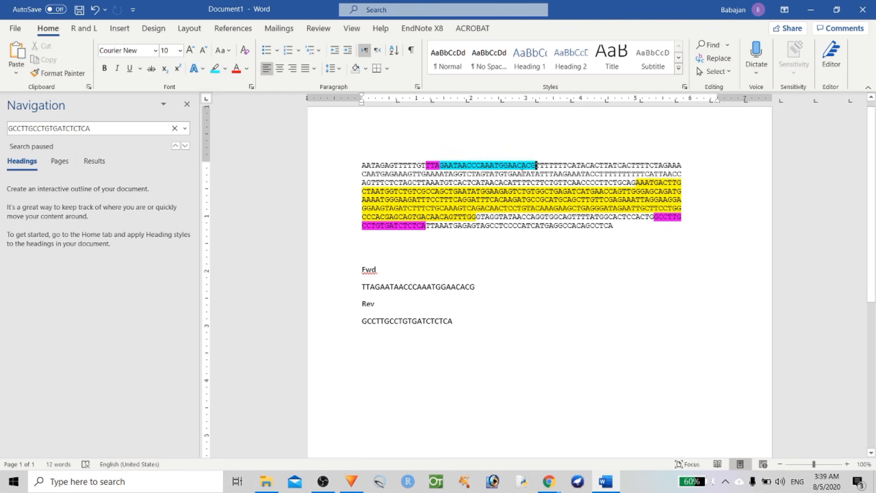
# Copy the turquoise sequence GAATAACCCAAATGGAACACG and replace the >fwd sequence in PCR Primer Stats with it.
pyautogui.moveTo(536, 165); pyautogui.dragTo(439, 165)
pyautogui.hotkey('ctrl', 'c')
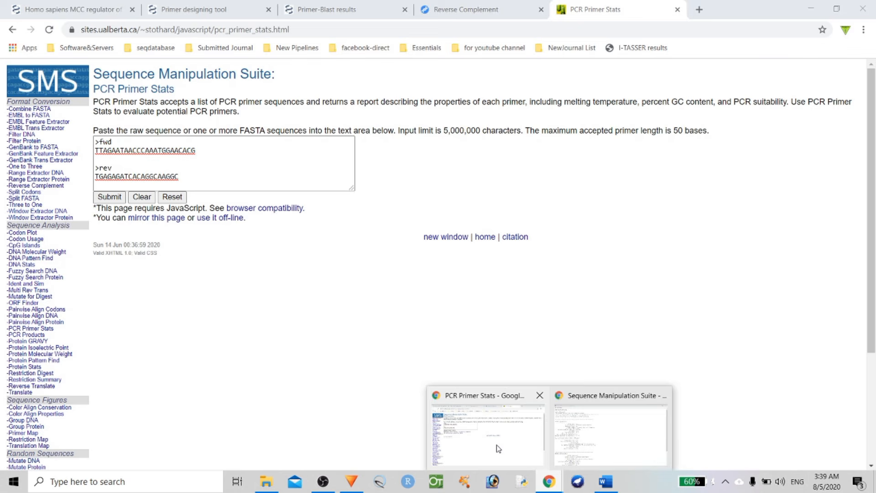
pyautogui.click(498, 448)
pyautogui.moveTo(197, 150); pyautogui.dragTo(90, 155)
pyautogui.hotkey('ctrl', 'v')
# Submit the revised primer pair and review the suitability tests for the shortened forward primer.
pyautogui.click(109, 197)
pyautogui.scroll(-3, 314, 248)
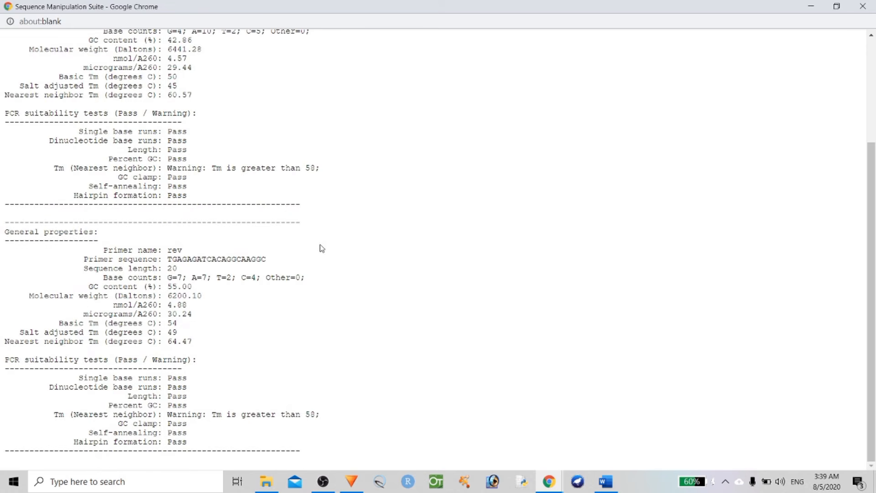
pyautogui.scroll(2, 333, 235)
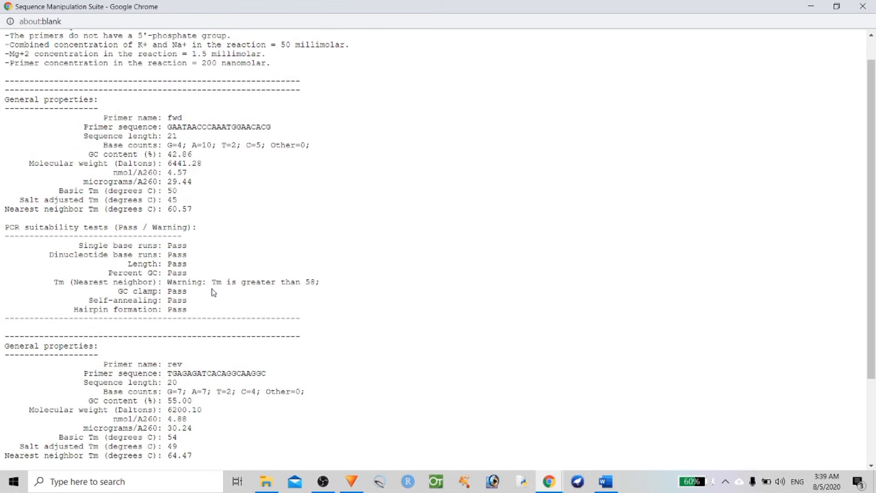
pyautogui.scroll(1, 213, 291)
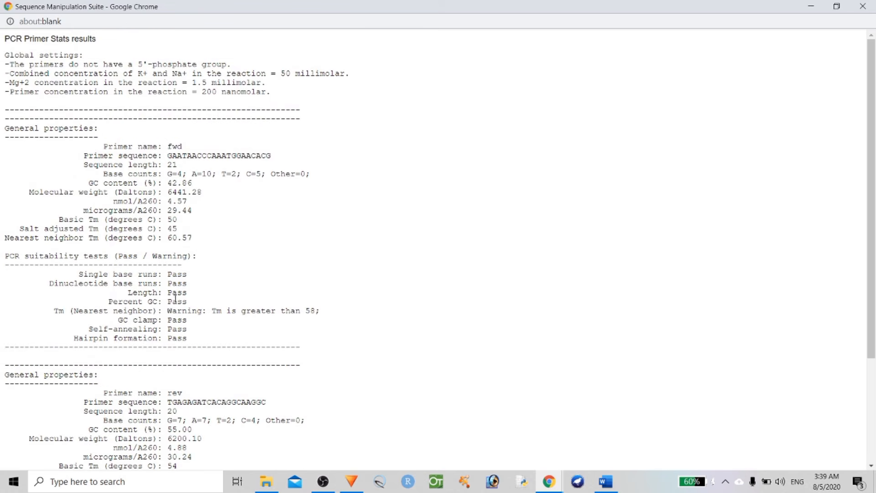
# Switch to Word, replace the sequence under Fwd with GAATAACCCAAATGGAACACG, and clear the pink highlight from the TTA before the turquoise site.
pyautogui.click(811, 10)
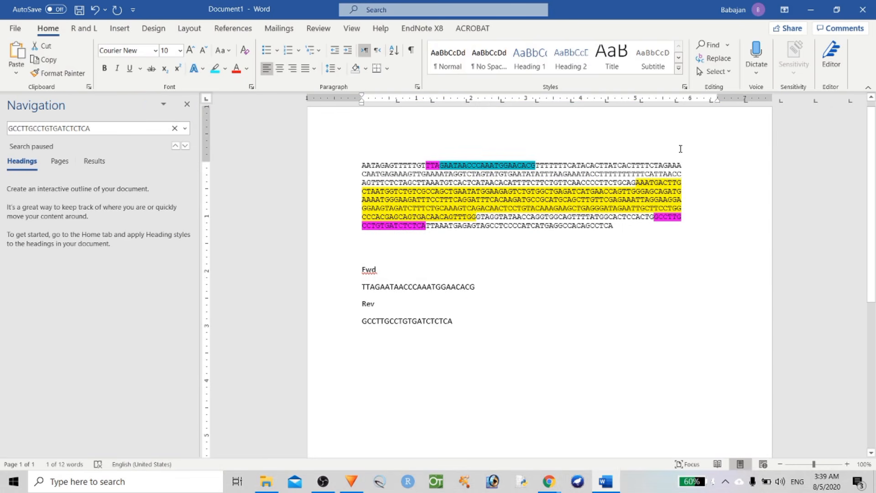
pyautogui.click(811, 9)
pyautogui.moveTo(477, 287); pyautogui.dragTo(347, 288)
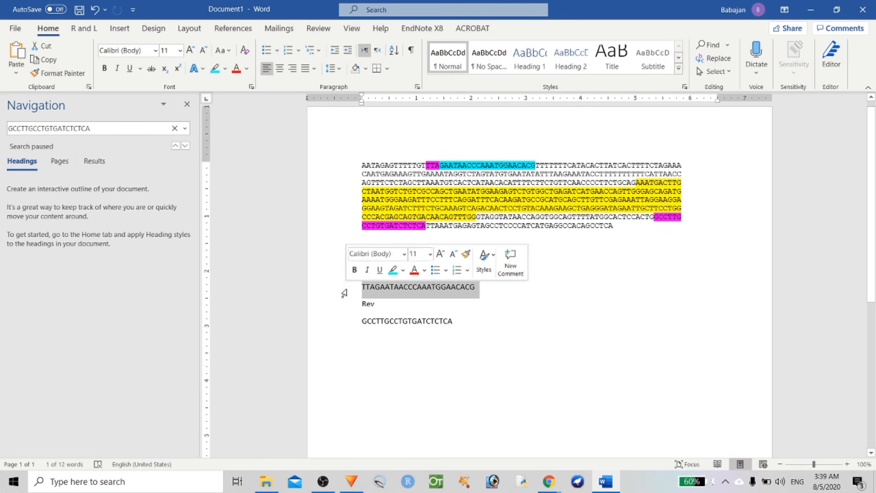
pyautogui.write('GAATAACCCAAATGGAACACG')
pyautogui.press('Return')
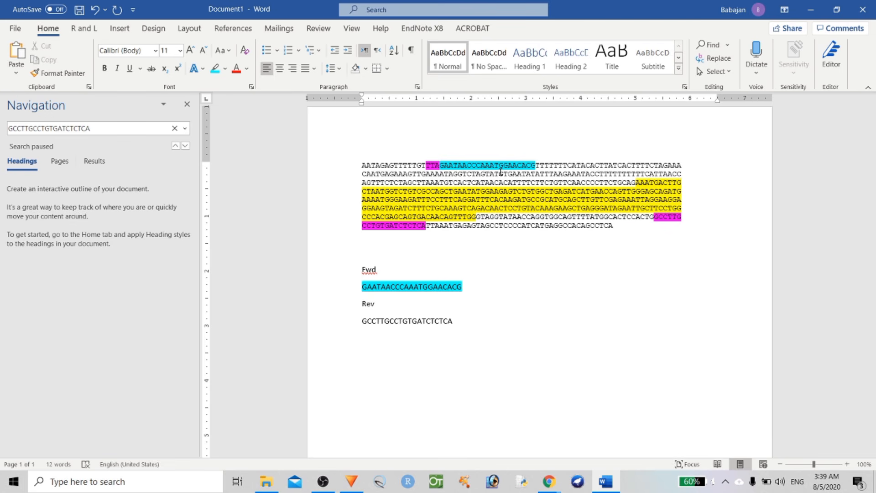
pyautogui.click(427, 166)
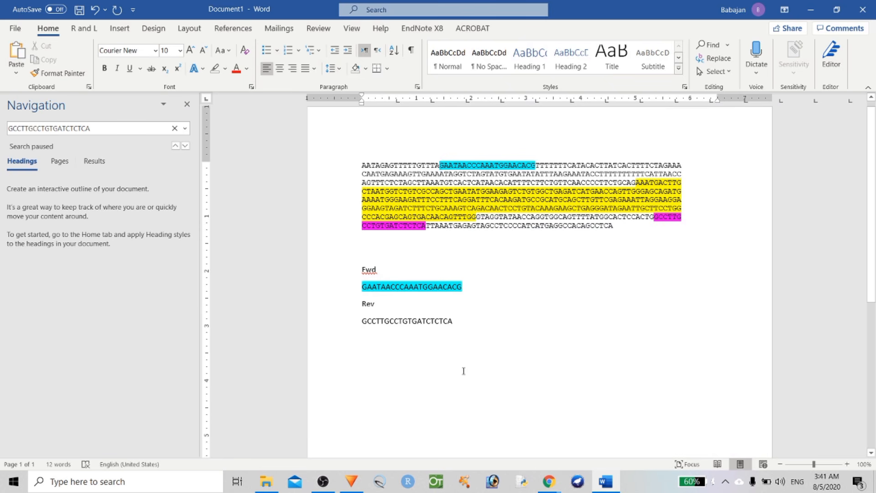
# Copy the Fwd sequence GAATAACCCAAATGGAACACG and enter it as the own forward primer in the Primer-BLAST design form in Chrome.
pyautogui.moveTo(467, 287); pyautogui.dragTo(334, 289)
pyautogui.hotkey('ctrl', 'c')
pyautogui.hotkey('alt', 'Tab')
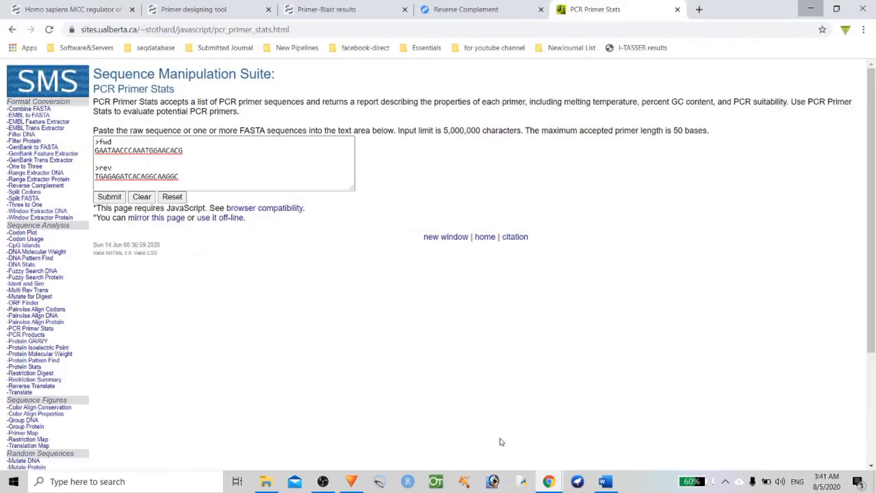
pyautogui.click(327, 9)
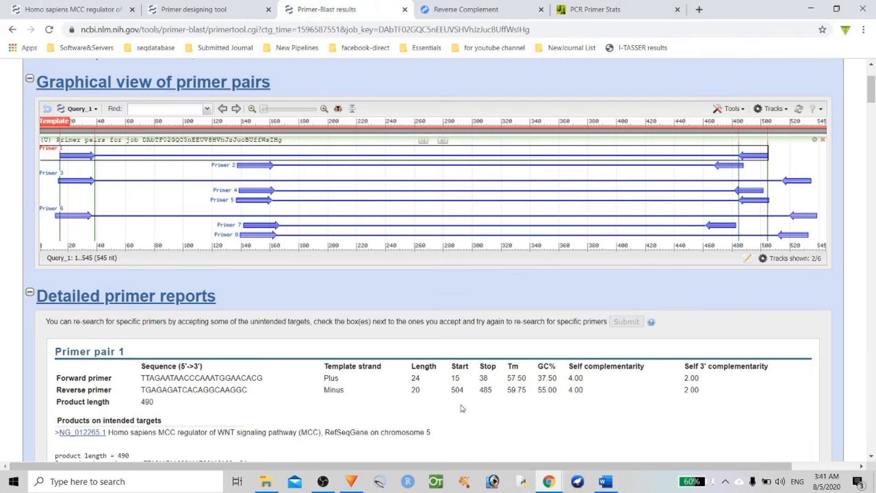
pyautogui.click(253, 16)
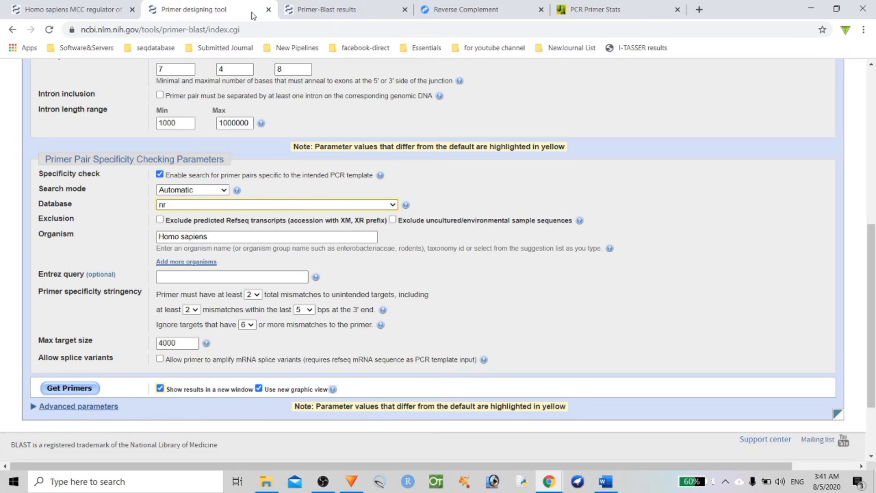
pyautogui.scroll(7, 228, 182)
pyautogui.click(201, 247)
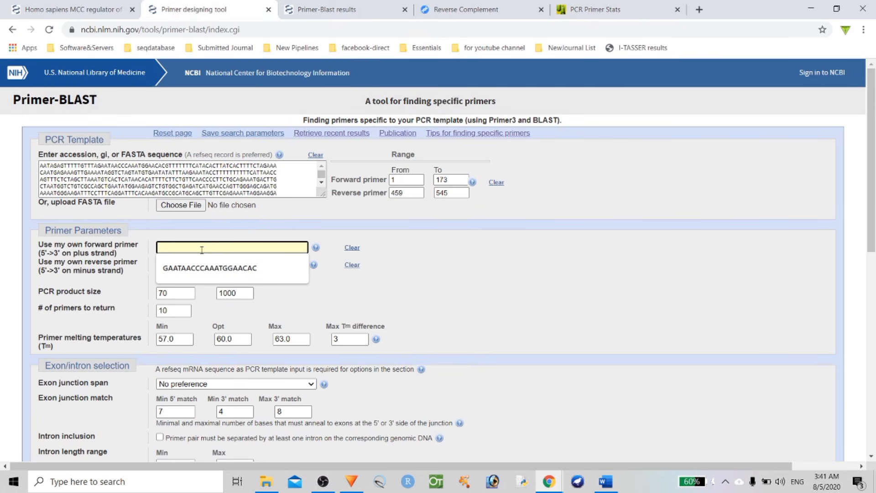
pyautogui.hotkey('ctrl', 'v')
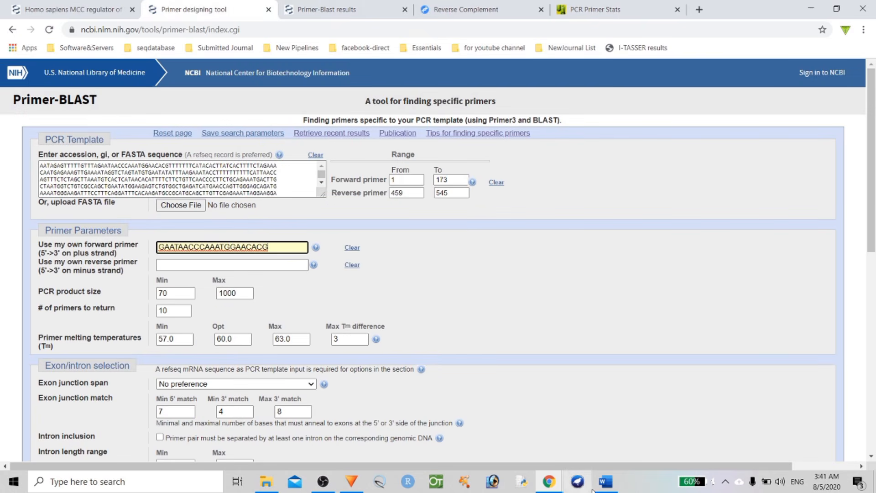
# Copy the reverse primer TGAGAGATCACAGGCAAGGC from primer pair 1 in the earlier results and enter it as the own reverse primer.
pyautogui.click(337, 4)
pyautogui.scroll(-3, 267, 440)
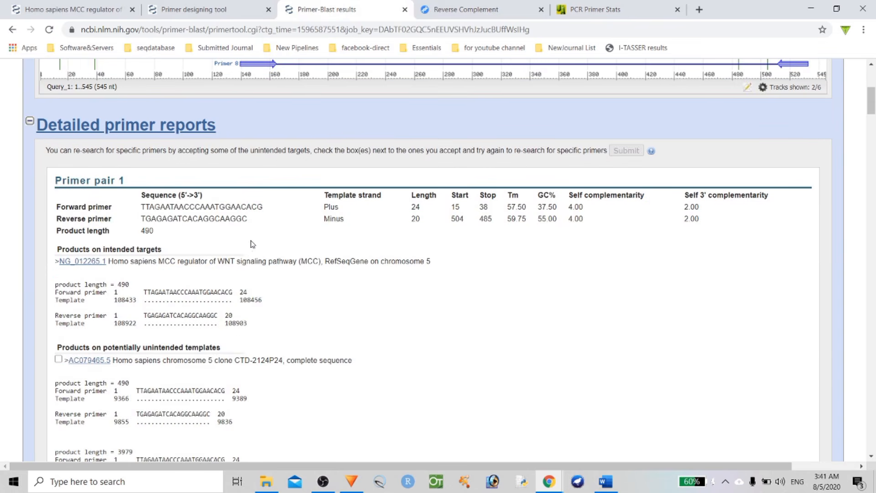
pyautogui.moveTo(247, 219); pyautogui.dragTo(142, 219)
pyautogui.hotkey('ctrl', 'c')
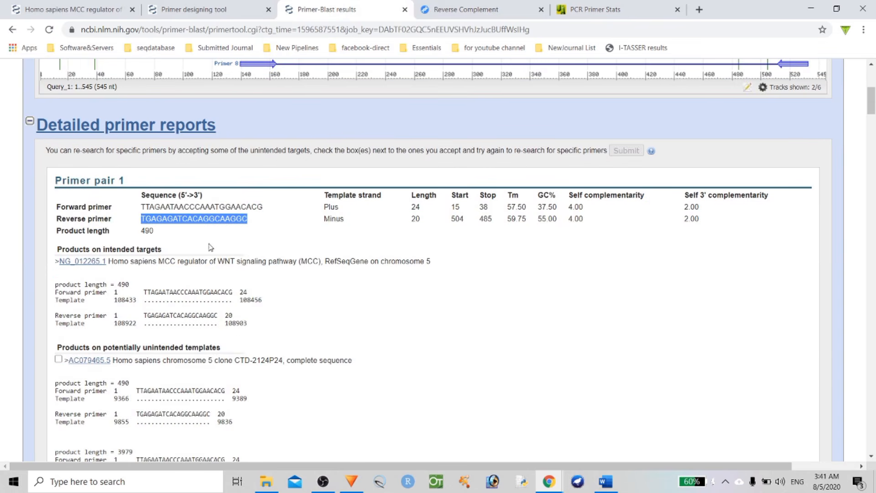
pyautogui.click(163, 7)
pyautogui.click(171, 267)
pyautogui.hotkey('ctrl', 'v')
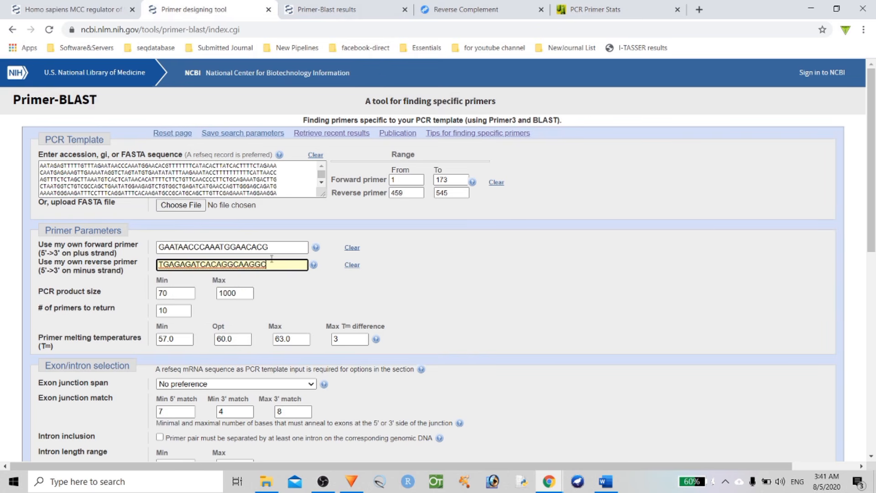
# Run Primer-BLAST on the custom primer pair and review its graphical view and detailed primer report.
pyautogui.scroll(-10, 151, 308)
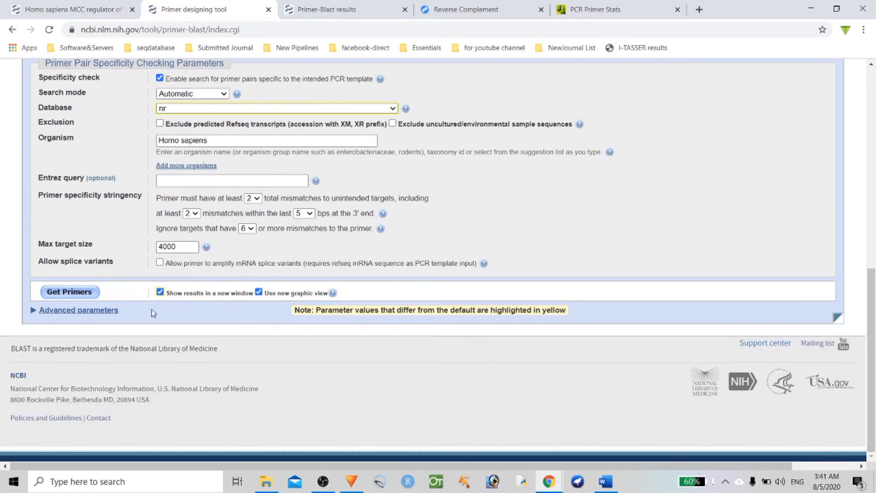
pyautogui.click(88, 295)
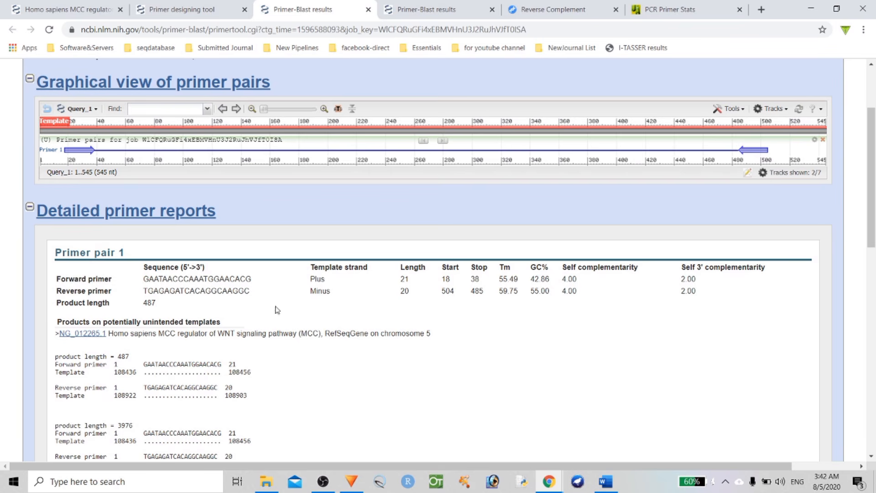
pyautogui.scroll(3, 392, 338)
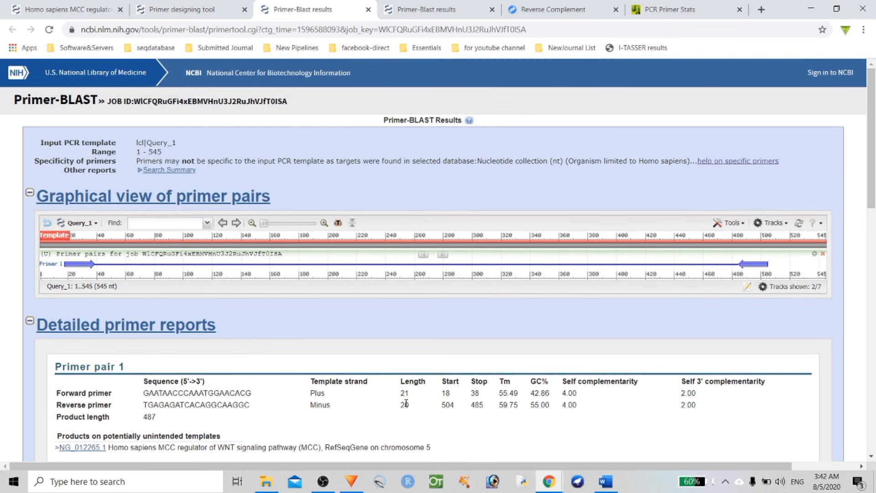
pyautogui.scroll(-1, 428, 398)
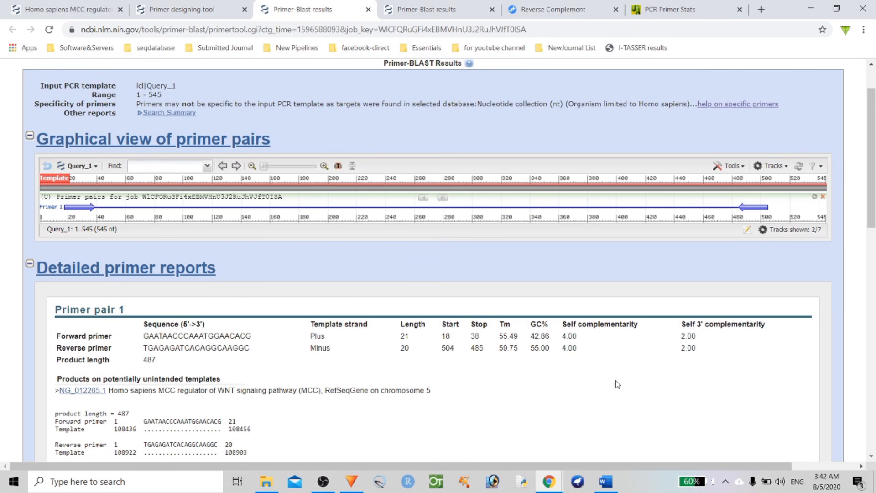
# Copy the primer pair 1 report table and paste it into the Word document below the Rev sequence.
pyautogui.moveTo(143, 324); pyautogui.dragTo(729, 365)
pyautogui.rightClick(179, 345)
pyautogui.click(196, 353)
pyautogui.click(206, 374)
pyautogui.click(810, 10)
pyautogui.press('Down')
pyautogui.click(482, 397)
pyautogui.hotkey('ctrl', 'v')
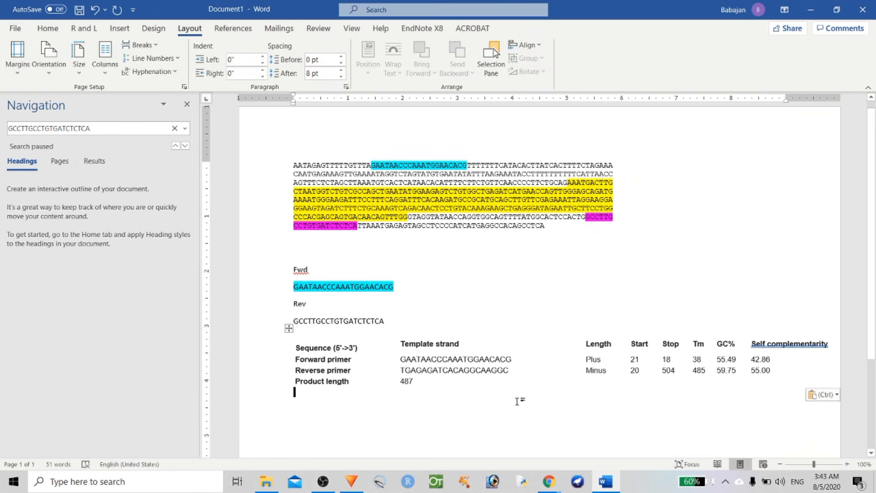
# Return to the PCR Primer Stats results and review the general properties and suitability tests of both primers.
pyautogui.moveTo(548, 483)
pyautogui.click(662, 451)
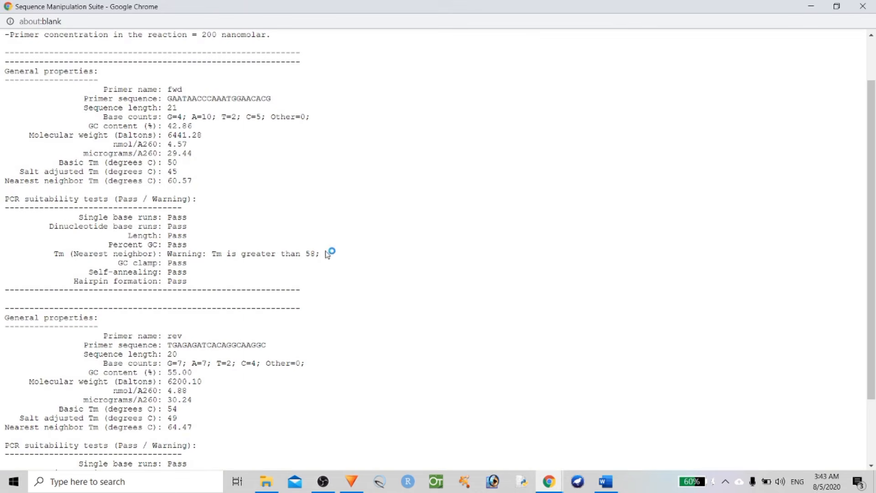
pyautogui.moveTo(104, 87)
pyautogui.mouseDown()
pyautogui.moveTo(232, 145)
pyautogui.moveTo(256, 195)
pyautogui.moveTo(206, 192)
pyautogui.moveTo(102, 162)
pyautogui.moveTo(93, 90)
pyautogui.moveTo(114, 98)
pyautogui.moveTo(113, 89)
pyautogui.mouseUp()
pyautogui.scroll(-2, 417, 227)
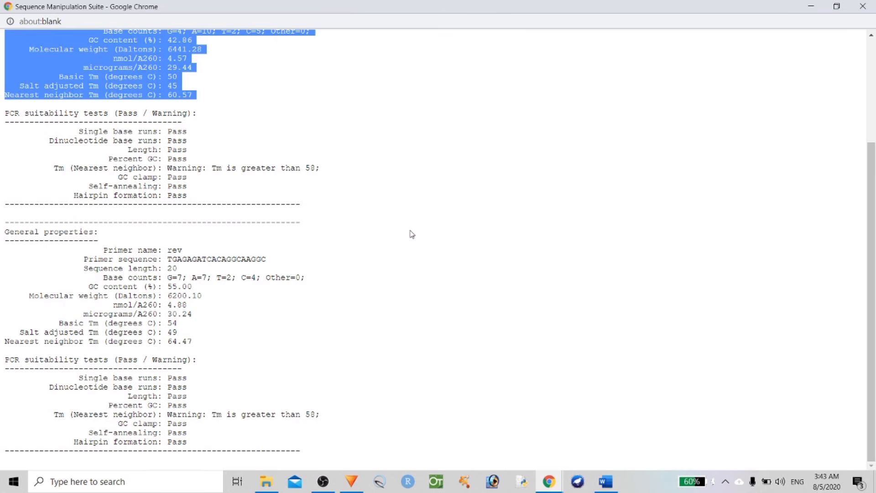
pyautogui.scroll(3, 412, 234)
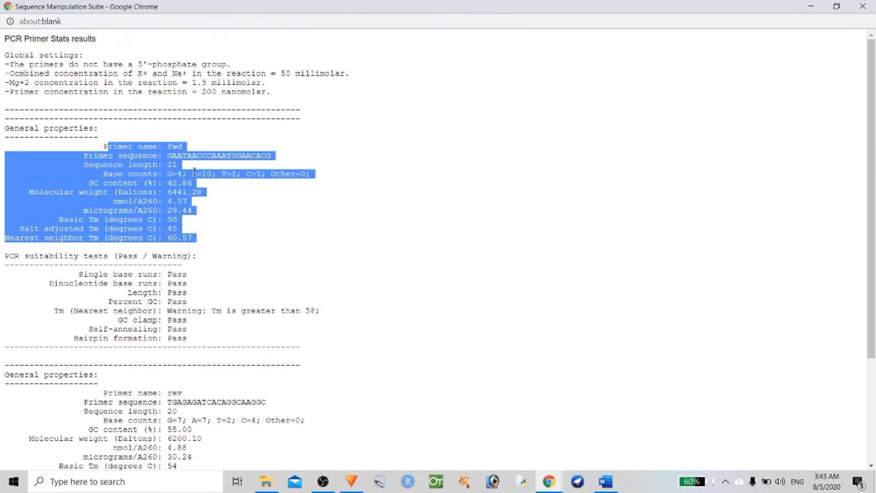
pyautogui.scroll(-3, 332, 219)
# Switch to Word and inspect the yellow exon region and the turquoise forward primer site in the template sequence.
pyautogui.click(605, 481)
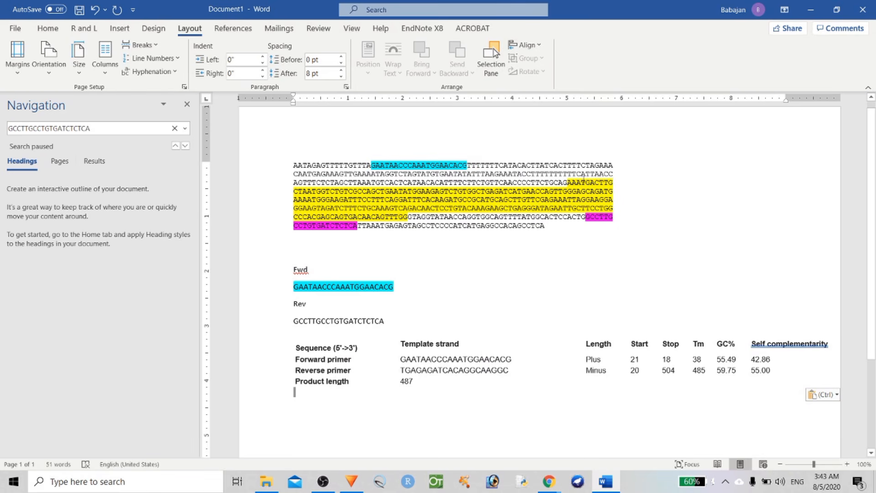
pyautogui.moveTo(569, 184); pyautogui.dragTo(556, 208)
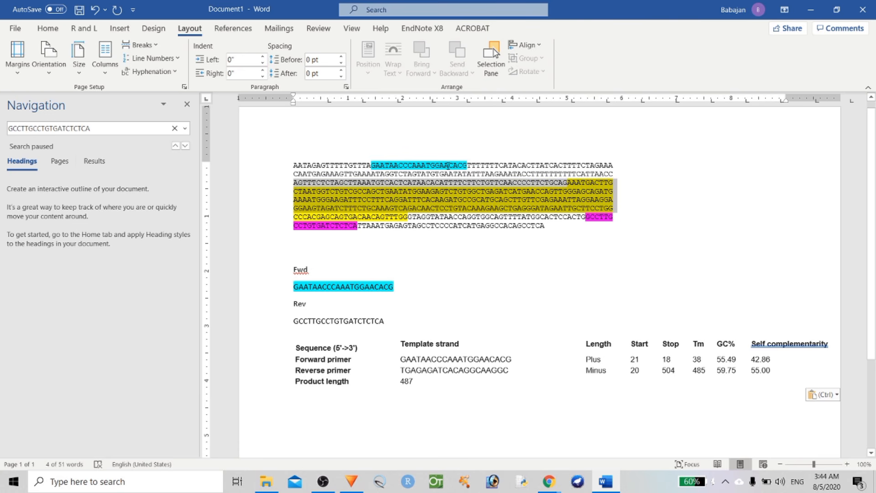
pyautogui.doubleClick(447, 165)
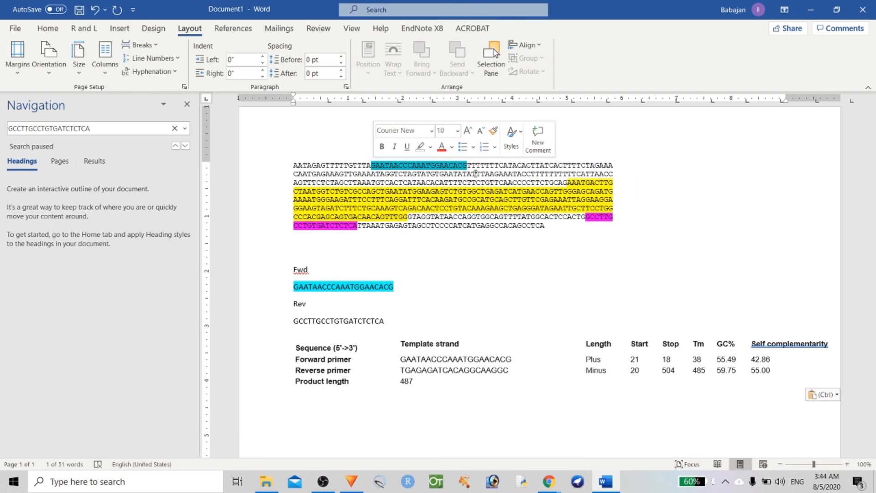